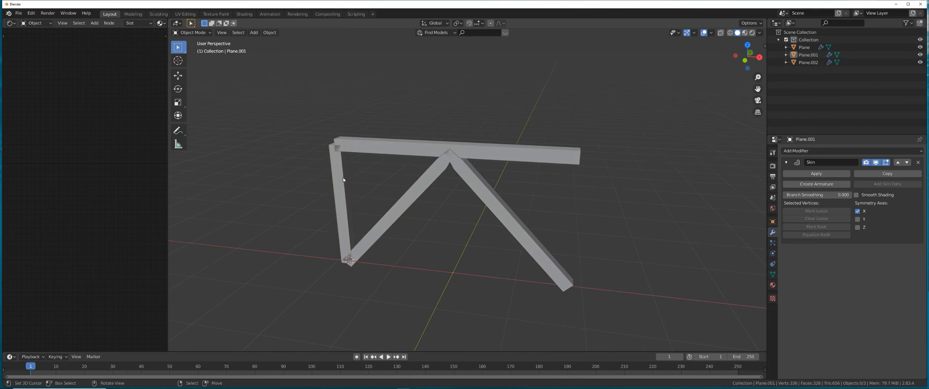
- Separate the loose edge at the right end of the frame from Plane.002 into its own object
{"action": "right_click", "coordinate": [344, 184]}
{"action": "middle_click_drag", "start_coordinate": [410, 217], "coordinate": [556, 229]}
{"action": "key", "text": "Tab"}
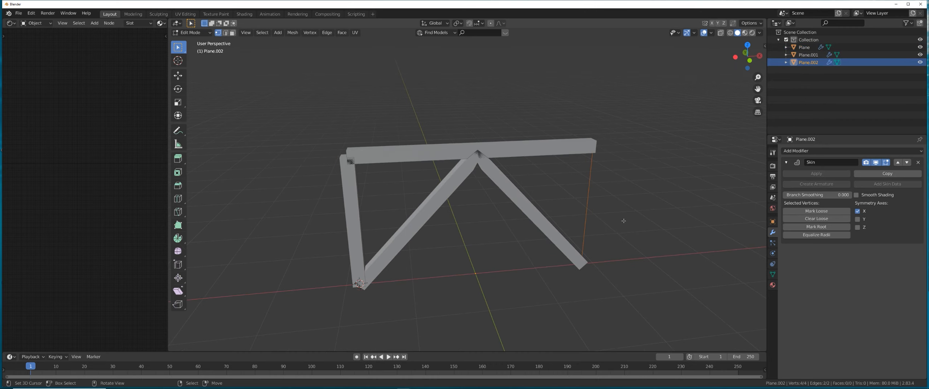
{"action": "key", "text": "Tab"}
{"action": "key", "text": "Tab"}
{"action": "middle_click_drag", "start_coordinate": [617, 218], "coordinate": [595, 210]}
{"action": "right_click", "coordinate": [595, 210]}
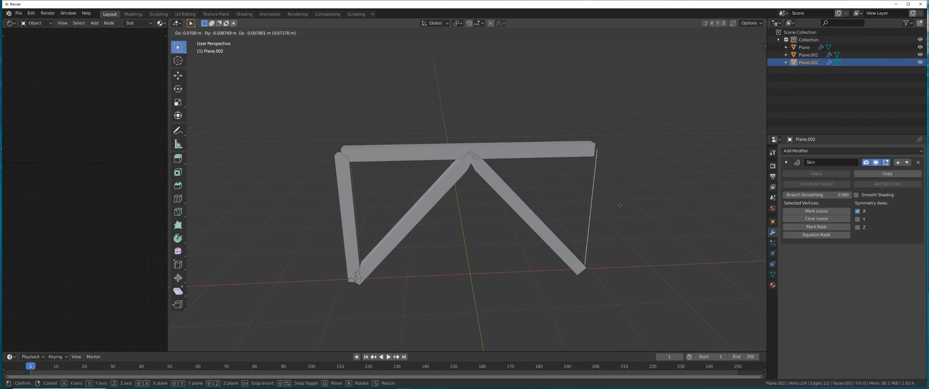
{"action": "key", "text": "p"}
{"action": "left_click", "coordinate": [591, 194]}
{"action": "key", "text": "Tab"}
- Add a Mirror modifier on the X axis to the left vertical post and apply it
{"action": "key", "text": "alt+a"}
{"action": "right_click", "coordinate": [354, 215]}
{"action": "key", "text": "Tab"}
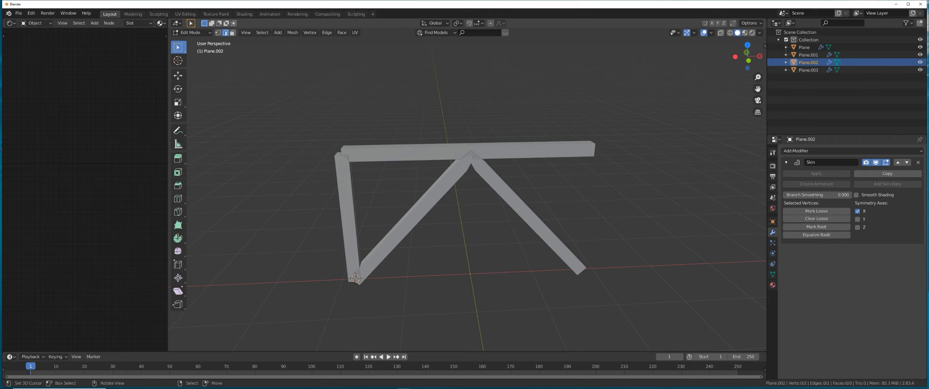
{"action": "key", "text": "Tab"}
{"action": "key", "text": "g"}
{"action": "right_click", "coordinate": [301, 172]}
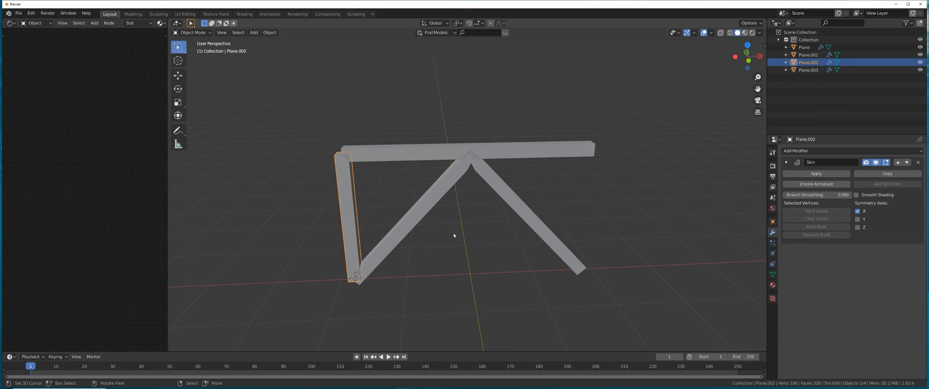
{"action": "left_click", "coordinate": [816, 173]}
{"action": "left_click", "coordinate": [812, 151]}
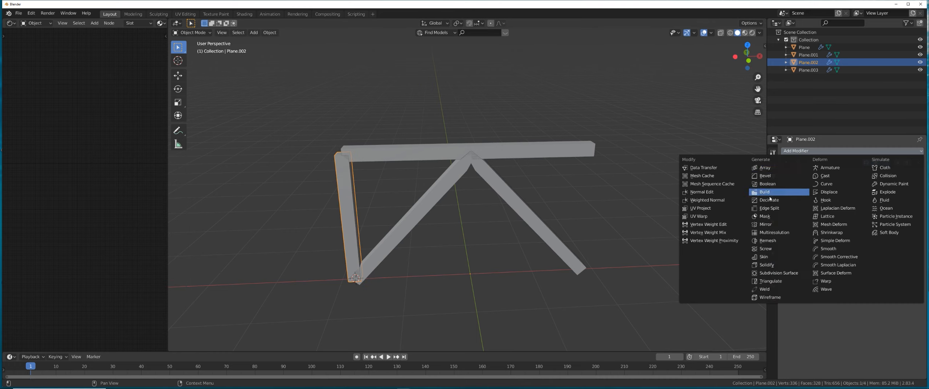
{"action": "left_click", "coordinate": [765, 224]}
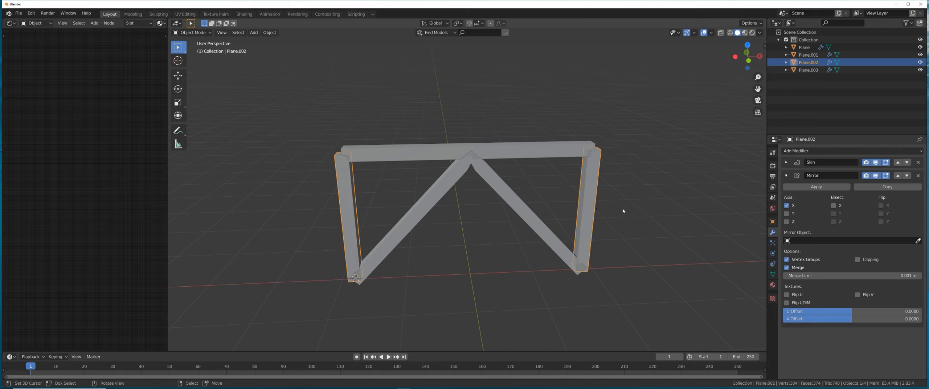
{"action": "middle_click_drag", "start_coordinate": [622, 210], "coordinate": [616, 216]}
{"action": "left_click", "coordinate": [816, 187]}
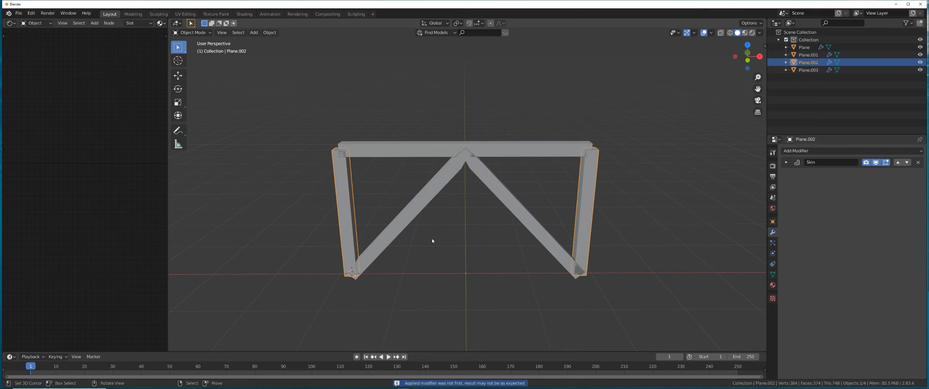
- Open the mesh of the two vertical posts for editing, in front view with wireframe shading
{"action": "key", "text": "Tab"}
{"action": "key", "text": "ctrl+Tab"}
{"action": "left_click", "coordinate": [465, 202]}
{"action": "mouse_move", "coordinate": [457, 202]}
{"action": "middle_mouse_down"}
{"action": "mouse_move", "coordinate": [498, 214]}
{"action": "mouse_move", "coordinate": [435, 213]}
{"action": "mouse_move", "coordinate": [496, 203]}
{"action": "mouse_move", "coordinate": [444, 205]}
{"action": "middle_mouse_up"}
{"action": "key", "text": "Tab"}
{"action": "key", "text": "KP_1"}
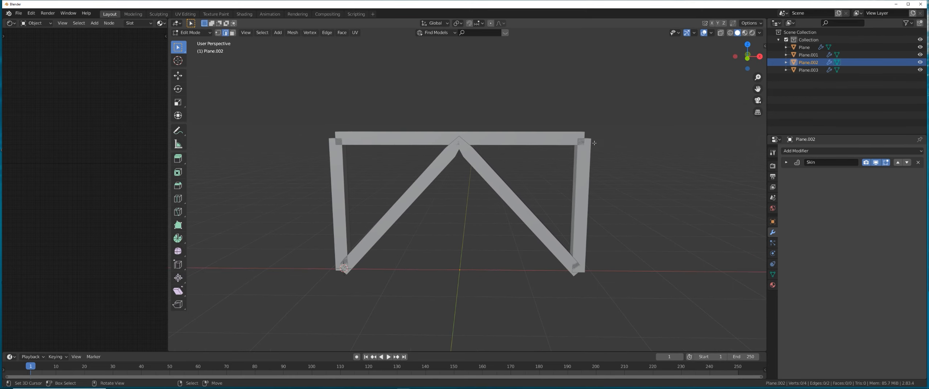
{"action": "left_click_drag", "start_coordinate": [660, 102], "coordinate": [303, 171]}
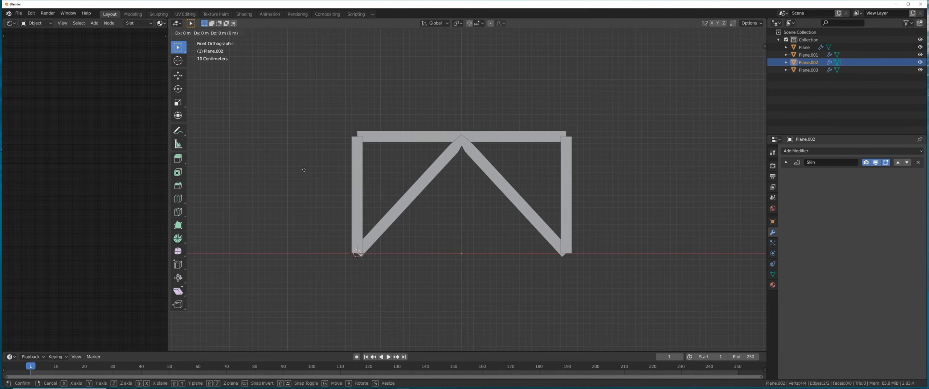
{"action": "key", "text": "z"}
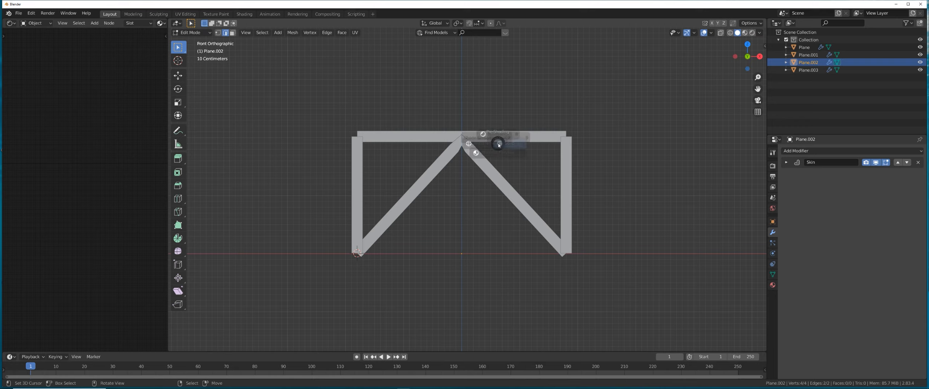
{"action": "left_click", "coordinate": [378, 158]}
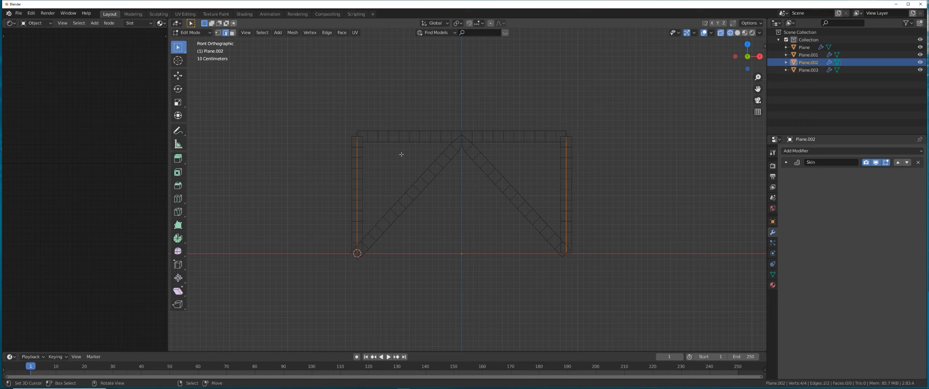
- Raise the top vertices of both vertical posts about 0.092 m along Z, level with the top beam's upper face
{"action": "key", "text": "z"}
{"action": "left_click", "coordinate": [352, 159]}
{"action": "left_click_drag", "start_coordinate": [337, 107], "coordinate": [652, 236]}
{"action": "key", "text": "g"}
{"action": "key", "text": "z"}
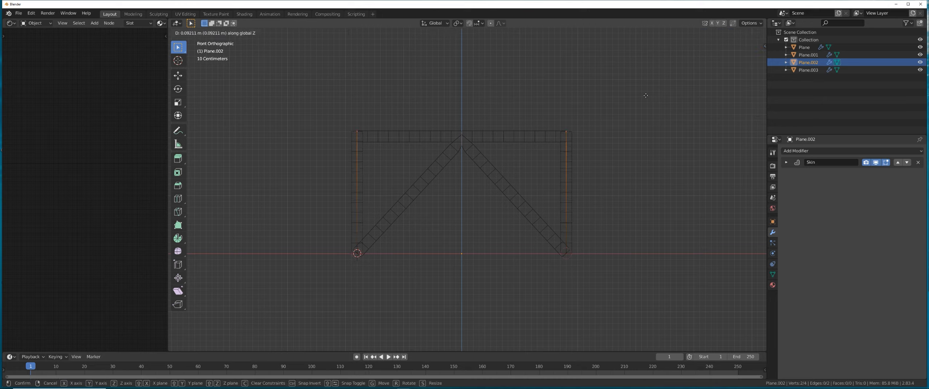
{"action": "left_click", "coordinate": [645, 96]}
- Lower the bottom vertices of both vertical posts slightly along Z, level with the ends of the diagonals
{"action": "left_click_drag", "start_coordinate": [334, 235], "coordinate": [627, 311]}
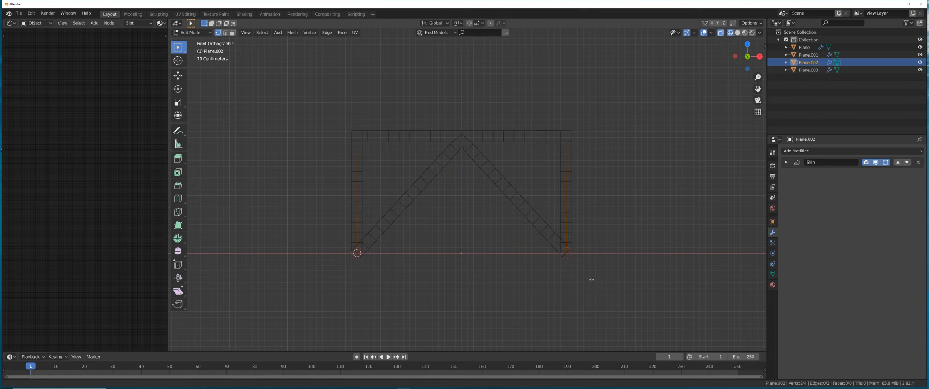
{"action": "middle_click_drag", "start_coordinate": [592, 286], "coordinate": [590, 259], "text": "shift"}
{"action": "key", "text": "g"}
{"action": "key", "text": "z"}
{"action": "left_click", "coordinate": [595, 302]}
{"action": "middle_click_drag", "start_coordinate": [523, 248], "coordinate": [554, 291], "text": "shift"}
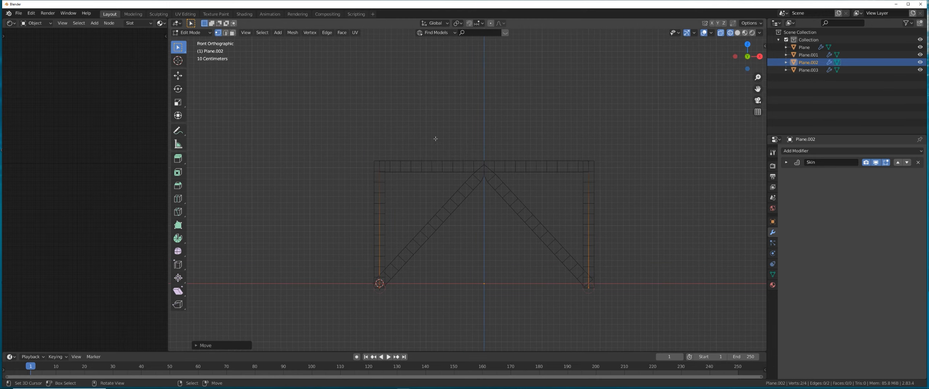
- Duplicate a vertical post's edge, place it inside the left half of the frame and separate it into its own object
{"action": "key", "text": "shift+d"}
{"action": "left_click", "coordinate": [436, 228]}
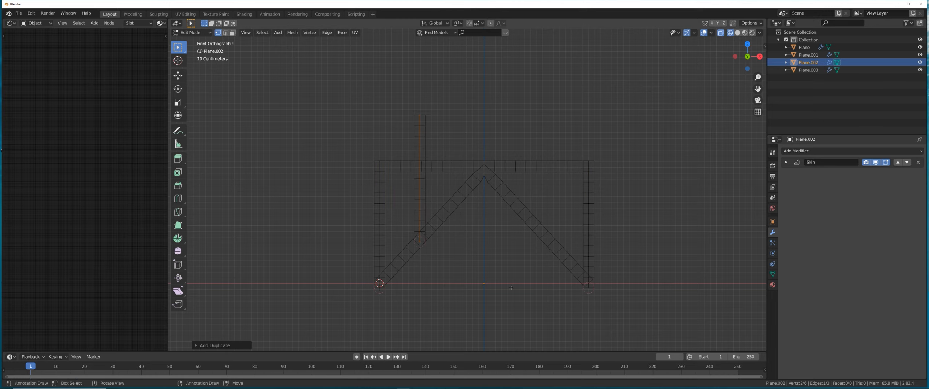
{"action": "key", "text": "p"}
{"action": "left_click", "coordinate": [499, 278]}
{"action": "key", "text": "Tab"}
{"action": "left_click", "coordinate": [352, 260]}
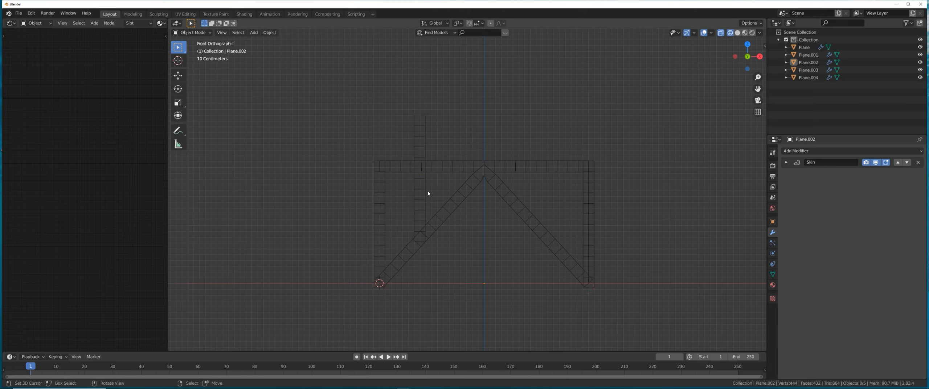
- Rotate and reposition the duplicated beam's vertices to form a brace from the upper-left corner to the middle of the left diagonal
{"action": "left_click", "coordinate": [419, 142]}
{"action": "key", "text": "Tab"}
{"action": "left_click", "coordinate": [597, 236]}
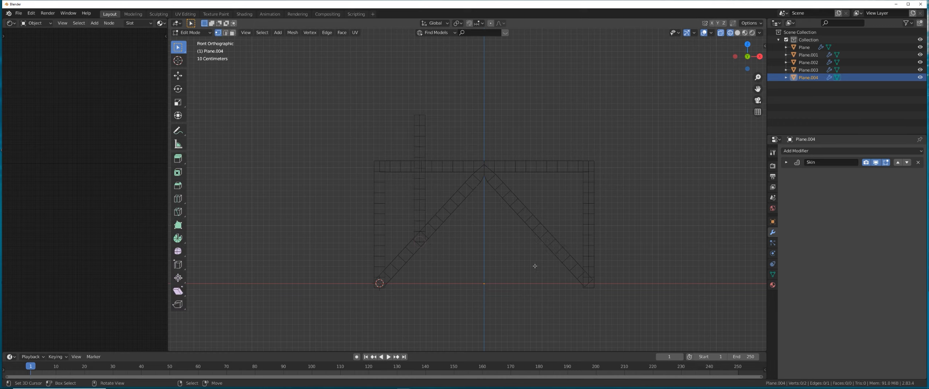
{"action": "key", "text": "a"}
{"action": "left_click", "coordinate": [549, 247]}
{"action": "key", "text": "r"}
{"action": "left_click", "coordinate": [551, 125]}
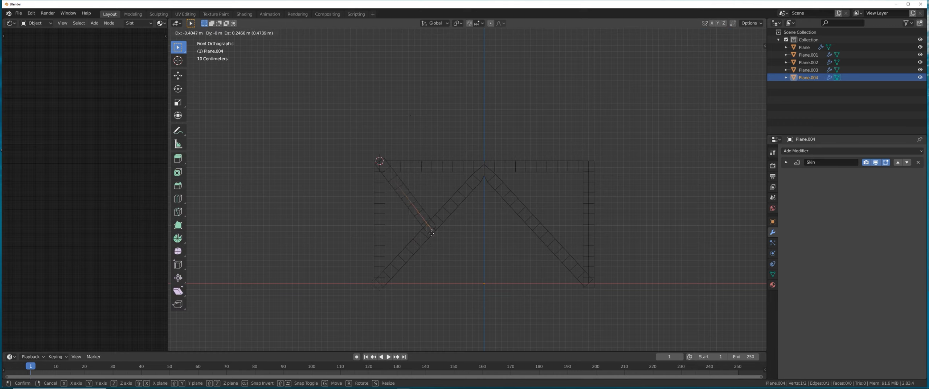
{"action": "left_click", "coordinate": [430, 230]}
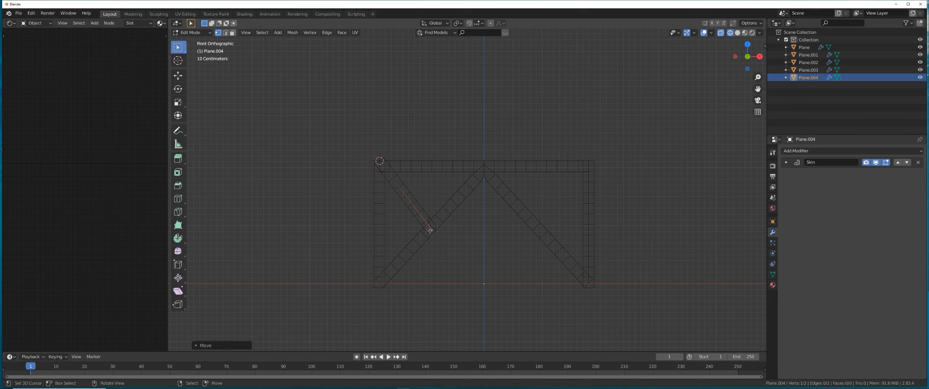
{"action": "key", "text": "g"}
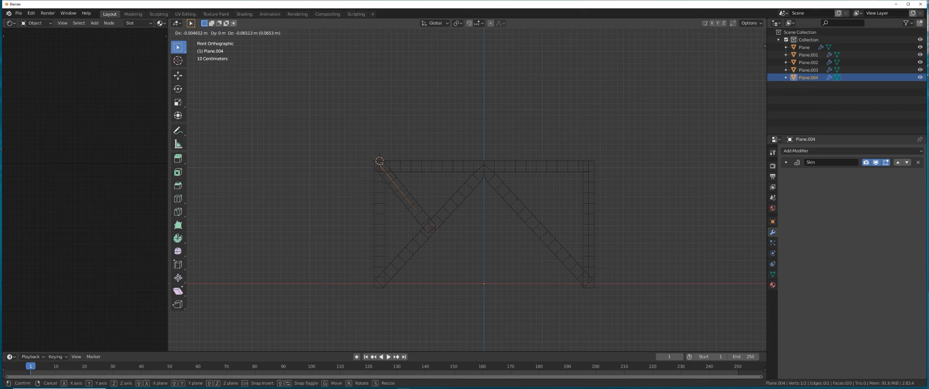
{"action": "left_click", "coordinate": [380, 163]}
- Return to solid shading in Object Mode and add a Mirror modifier on the X axis to the brace
{"action": "key", "text": "Tab"}
{"action": "key", "text": "z"}
{"action": "left_click", "coordinate": [487, 232]}
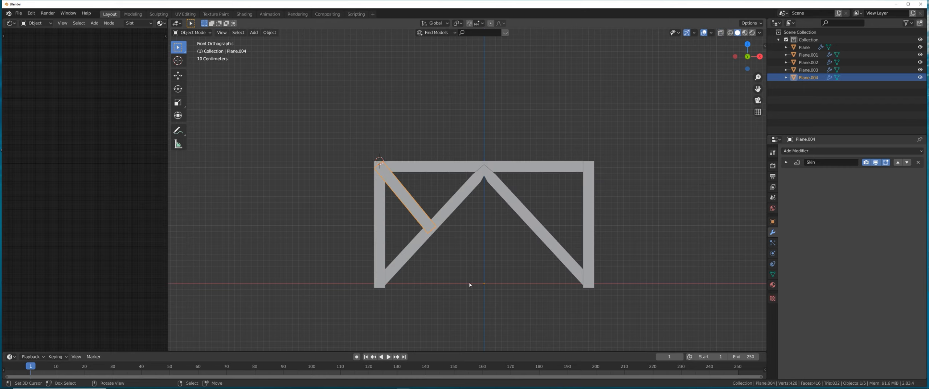
{"action": "left_click", "coordinate": [796, 150]}
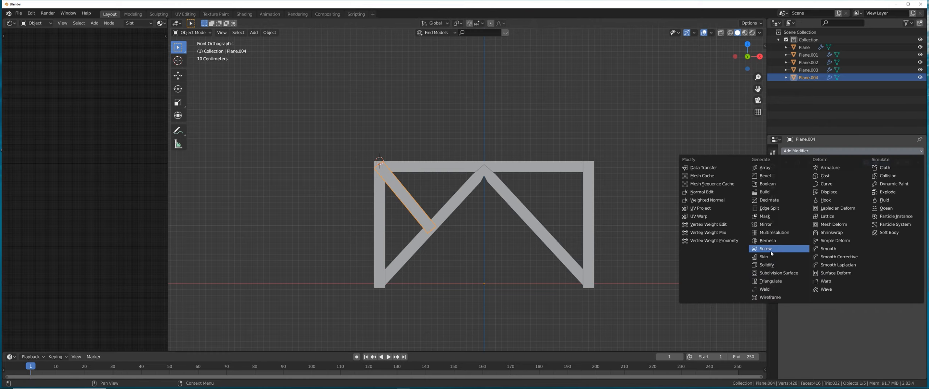
{"action": "left_click", "coordinate": [765, 224]}
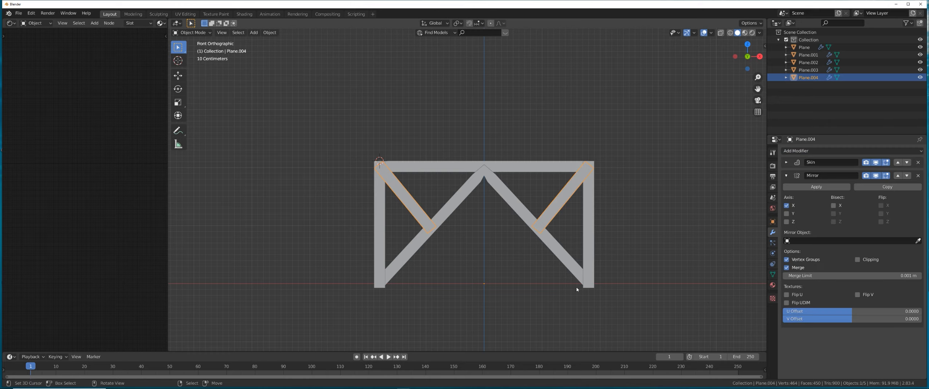
- Try to join all the frame parts into one object with the mirrored brace as the active object, and undo it
{"action": "middle_click_drag", "start_coordinate": [456, 255], "coordinate": [621, 202]}
{"action": "left_click_drag", "start_coordinate": [612, 148], "coordinate": [362, 299]}
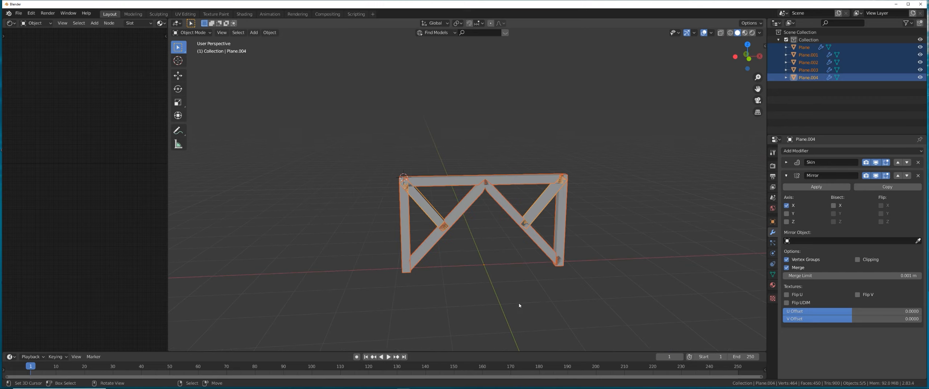
{"action": "middle_click_drag", "start_coordinate": [519, 306], "coordinate": [515, 305]}
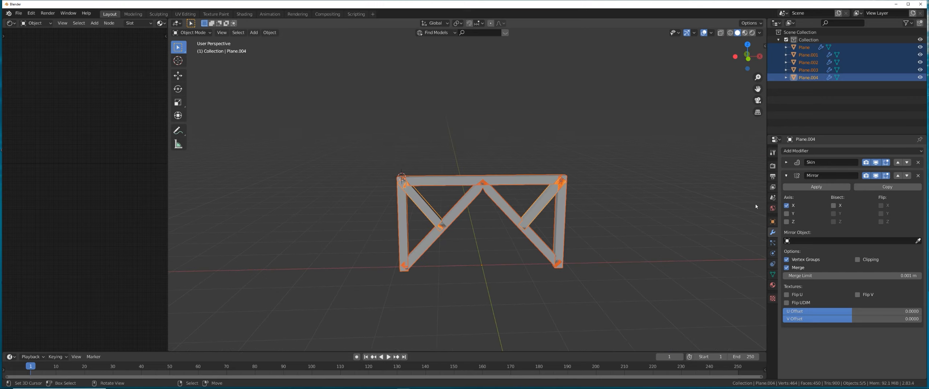
{"action": "key", "text": "ctrl+j"}
{"action": "middle_click_drag", "start_coordinate": [598, 220], "coordinate": [540, 204]}
{"action": "key", "text": "alt+a"}
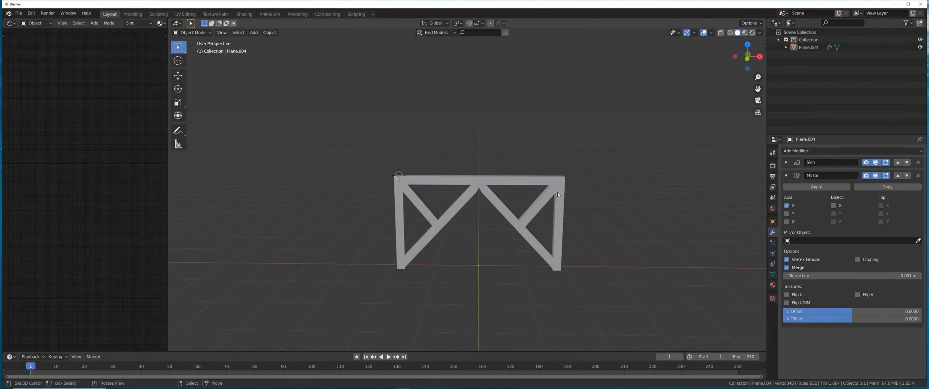
{"action": "key", "text": "ctrl+z"}
{"action": "key", "text": "ctrl+z"}
- Select the mirrored short braces and apply their Mirror modifier
{"action": "middle_click_drag", "start_coordinate": [472, 235], "coordinate": [470, 236]}
{"action": "key", "text": "alt+a"}
{"action": "right_click", "coordinate": [419, 203]}
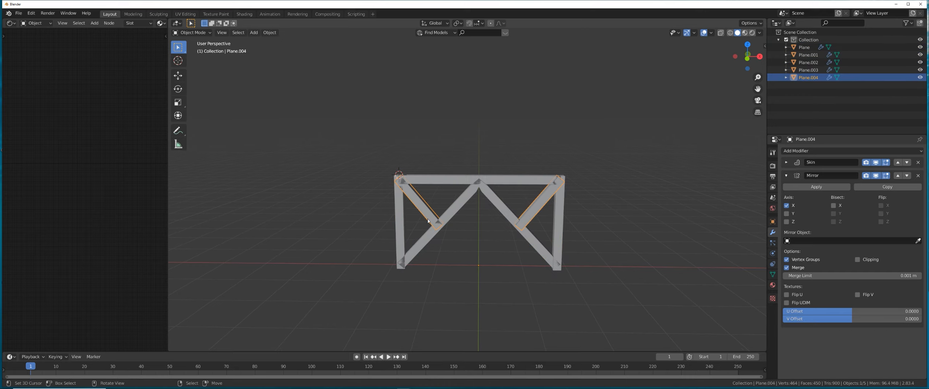
{"action": "scroll", "coordinate": [450, 228], "scroll_direction": "up", "scroll_amount": 2}
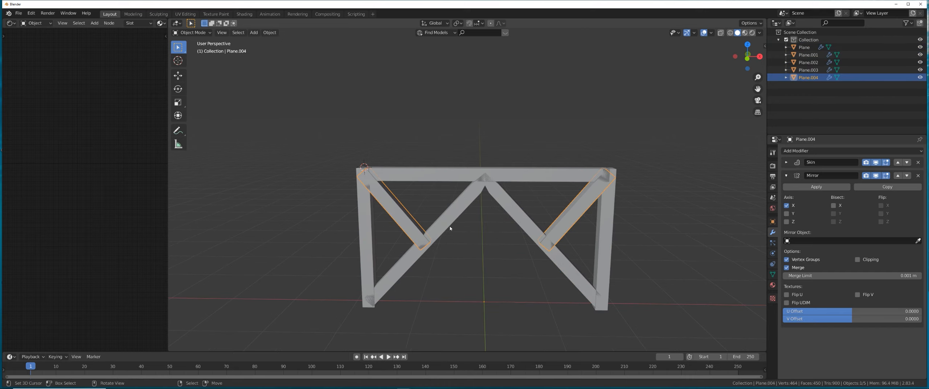
{"action": "left_click", "coordinate": [808, 187]}
- Join all the frame parts into a single object with the long diagonals as the active object
{"action": "left_click", "coordinate": [413, 230]}
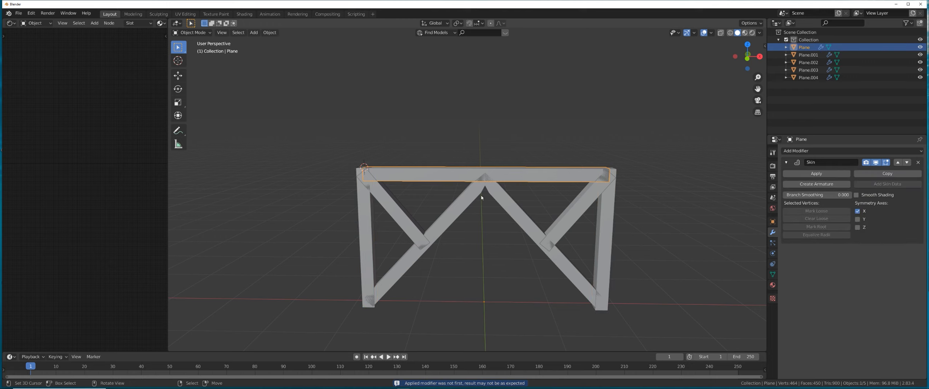
{"action": "left_click", "coordinate": [440, 215]}
{"action": "left_click_drag", "start_coordinate": [659, 134], "coordinate": [334, 320]}
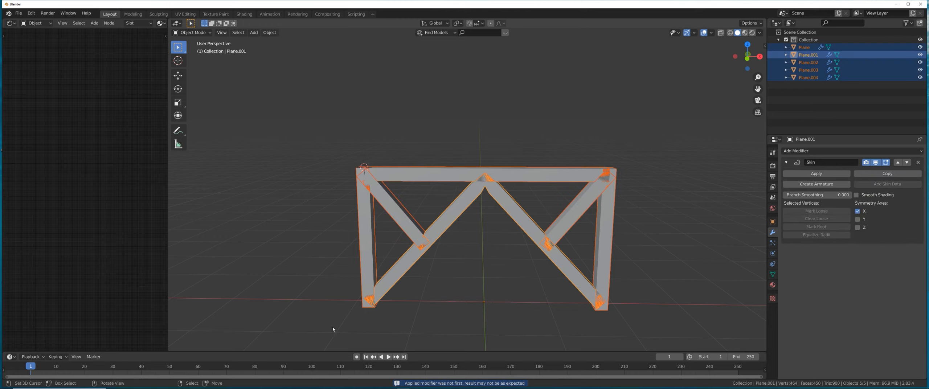
{"action": "scroll", "coordinate": [496, 277], "scroll_direction": "down", "scroll_amount": 2}
{"action": "key", "text": "ctrl+j"}
{"action": "scroll", "coordinate": [508, 269], "scroll_direction": "up", "scroll_amount": 3}
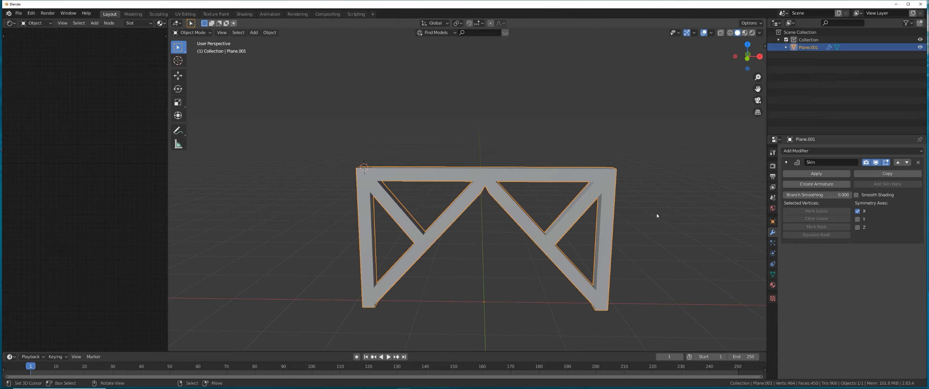
{"action": "middle_click_drag", "start_coordinate": [541, 265], "coordinate": [524, 242], "text": "shift"}
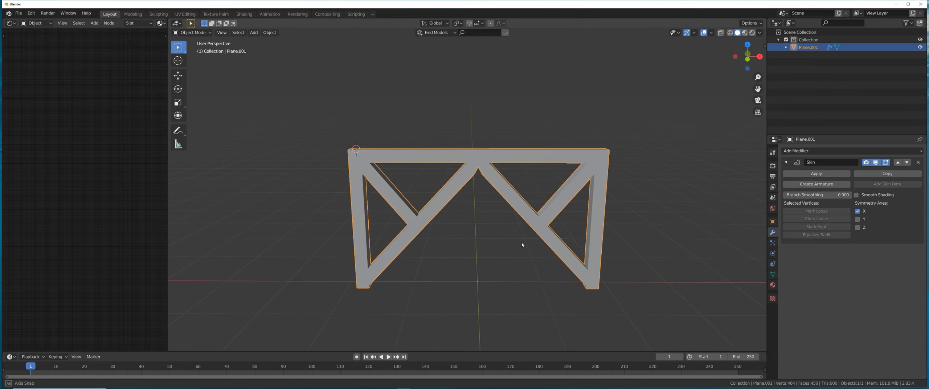
- Add a Subdivision Surface modifier to the joined frame and open its mesh for editing
{"action": "key", "text": "Tab"}
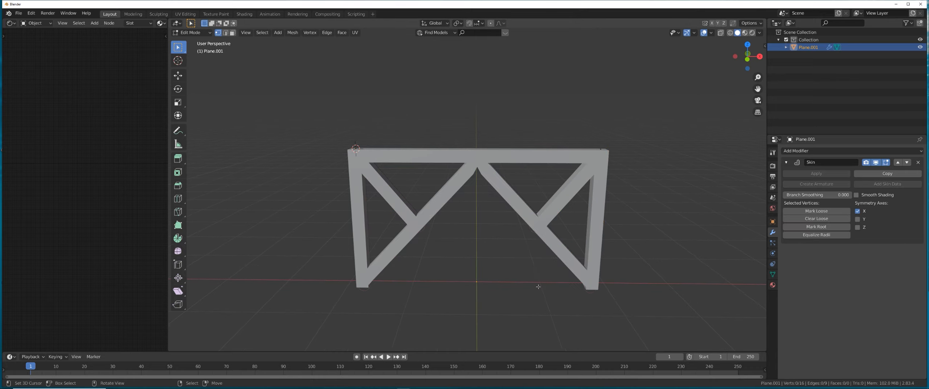
{"action": "key", "text": "Tab"}
{"action": "left_click", "coordinate": [802, 151]}
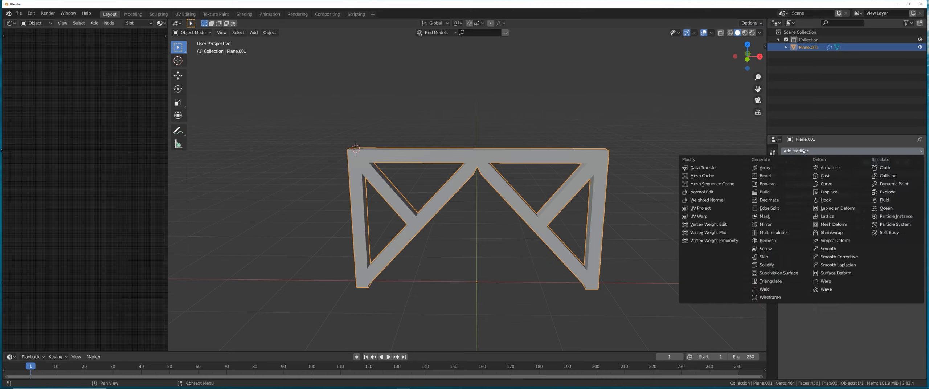
{"action": "left_click", "coordinate": [778, 273]}
{"action": "middle_click_drag", "start_coordinate": [516, 293], "coordinate": [502, 252]}
{"action": "key", "text": "Tab"}
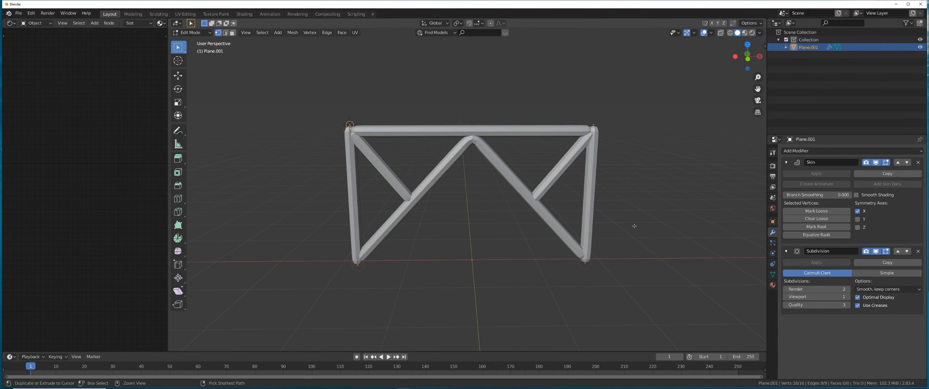
- Adjust the skin thickness of all frame vertices and leave mesh editing
{"action": "key", "text": "ctrl+a"}
{"action": "left_click", "coordinate": [577, 223]}
{"action": "key", "text": "Tab"}
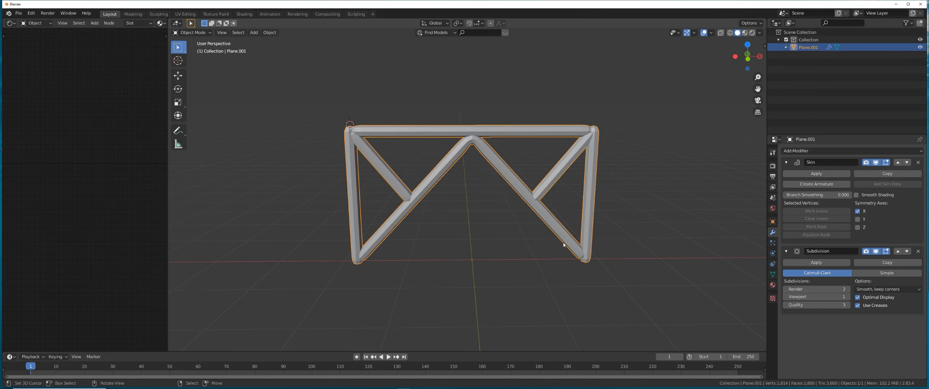
- Add an Array modifier to the frame and collapse the settings of its Skin and Subdivision modifiers
{"action": "scroll", "coordinate": [563, 245], "scroll_direction": "down", "scroll_amount": 1}
{"action": "left_click", "coordinate": [786, 162]}
{"action": "left_click", "coordinate": [799, 152]}
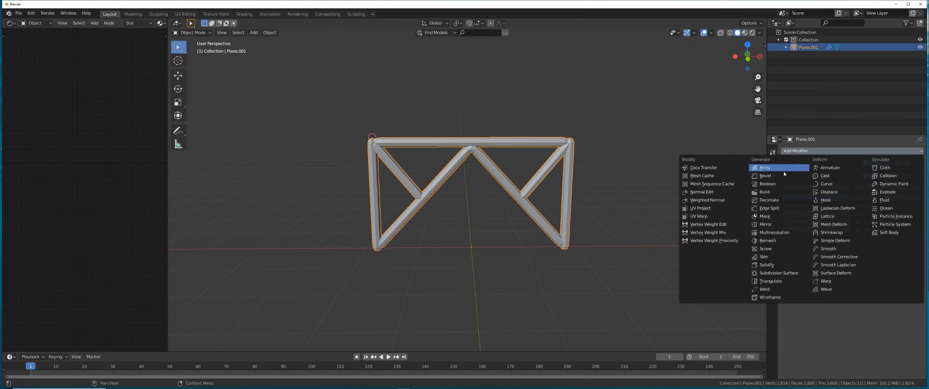
{"action": "left_click", "coordinate": [776, 169]}
{"action": "scroll", "coordinate": [812, 228], "scroll_direction": "down", "scroll_amount": 1}
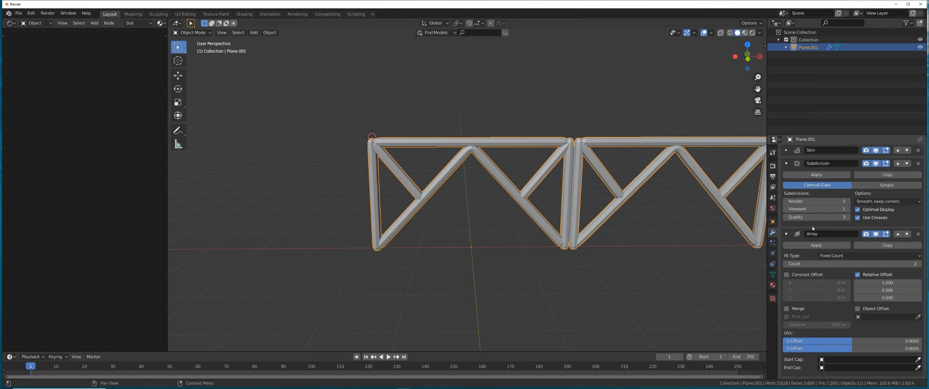
{"action": "left_click", "coordinate": [786, 164]}
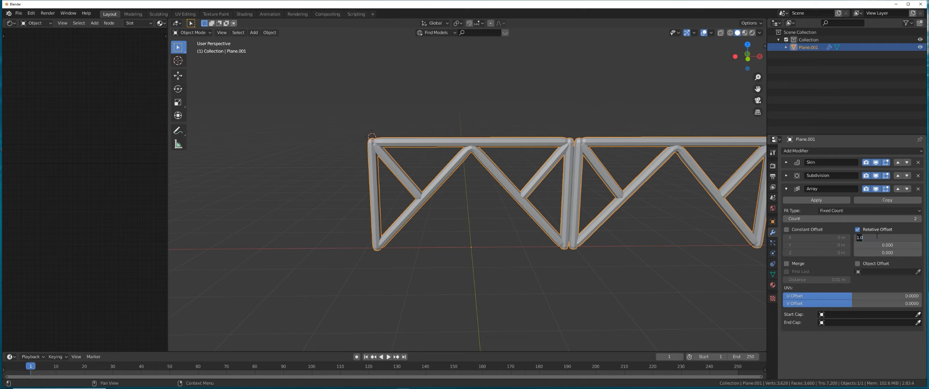
- Set the array's relative offset to 0 on X and 1 on Z to stack the copies vertically
{"action": "type", "text": "0"}
{"action": "key", "text": "Return"}
{"action": "left_click", "coordinate": [880, 253]}
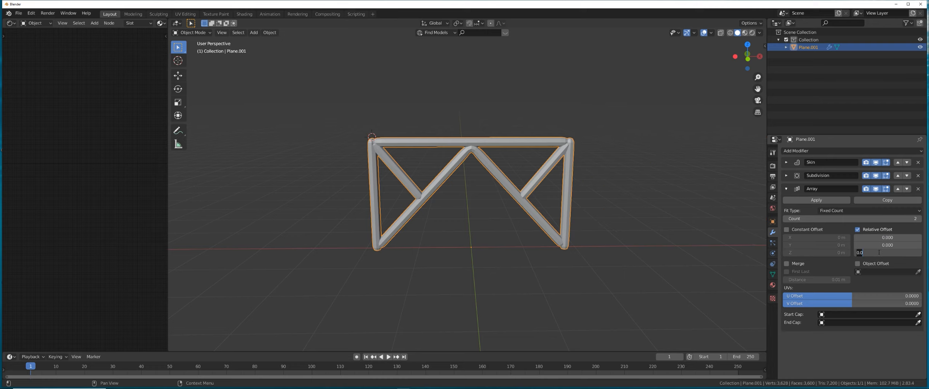
{"action": "type", "text": "1"}
{"action": "key", "text": "Return"}
- Apply the frame's rotation and set the array count to 9
{"action": "middle_click_drag", "start_coordinate": [617, 262], "coordinate": [483, 238]}
{"action": "key", "text": "ctrl+a"}
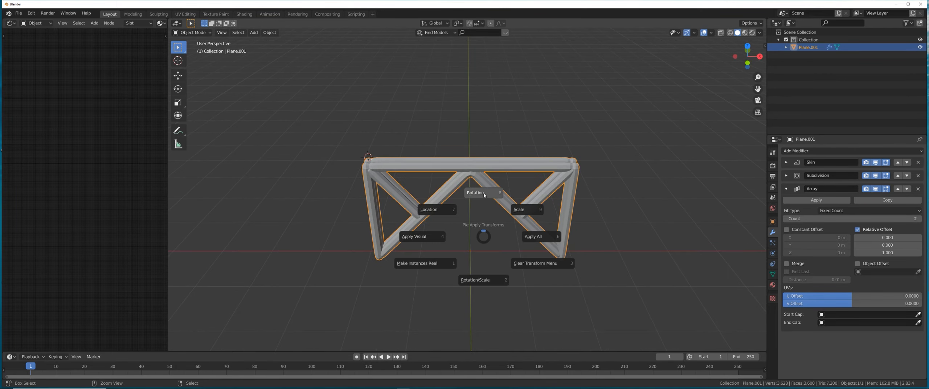
{"action": "left_click", "coordinate": [483, 197]}
{"action": "scroll", "coordinate": [499, 236], "scroll_direction": "down", "scroll_amount": 3}
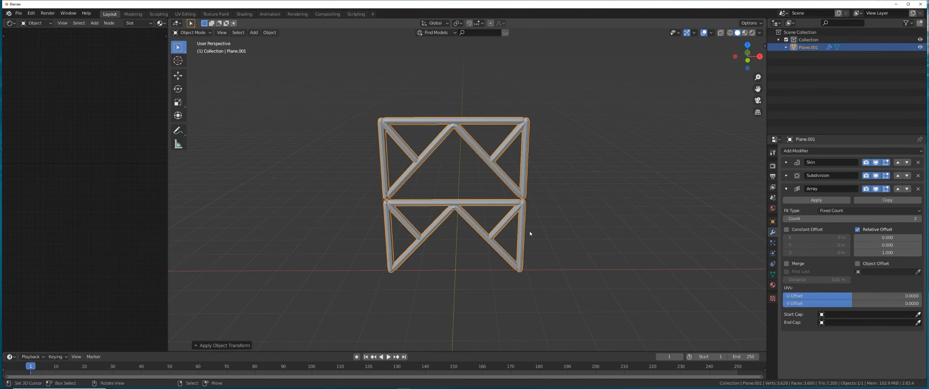
{"action": "left_click_drag", "start_coordinate": [834, 219], "coordinate": [916, 218]}
{"action": "scroll", "coordinate": [520, 191], "scroll_direction": "down", "scroll_amount": 8}
- Snap the 3D cursor to the world origin and add an Empty there
{"action": "middle_click_drag", "start_coordinate": [468, 181], "coordinate": [444, 166]}
{"action": "key", "text": "shift+s"}
{"action": "left_click", "coordinate": [497, 279]}
{"action": "middle_click_drag", "start_coordinate": [498, 284], "coordinate": [472, 242], "text": "shift"}
{"action": "scroll", "coordinate": [492, 220], "scroll_direction": "up", "scroll_amount": 3}
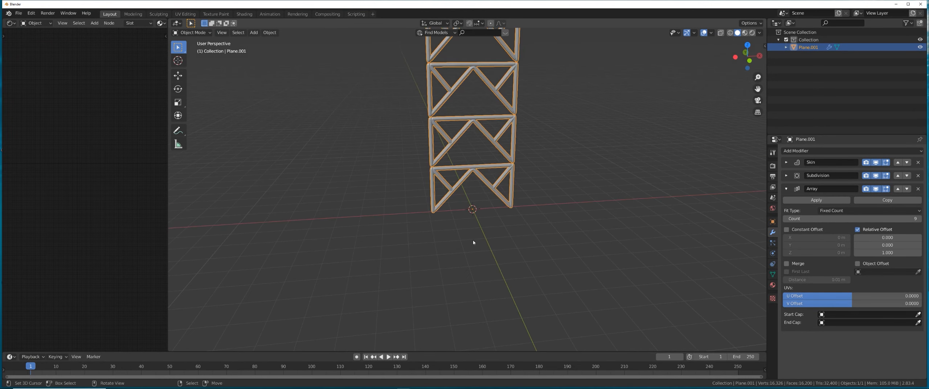
{"action": "key", "text": "shift+a"}
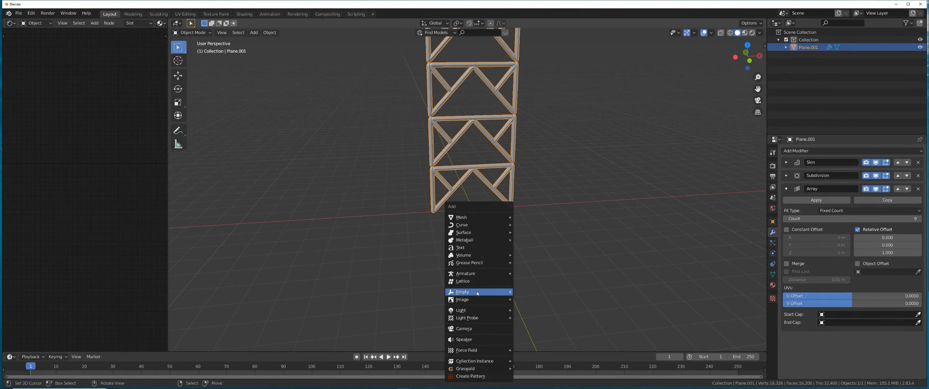
{"action": "left_click", "coordinate": [520, 291]}
{"action": "middle_click_drag", "start_coordinate": [497, 337], "coordinate": [474, 283]}
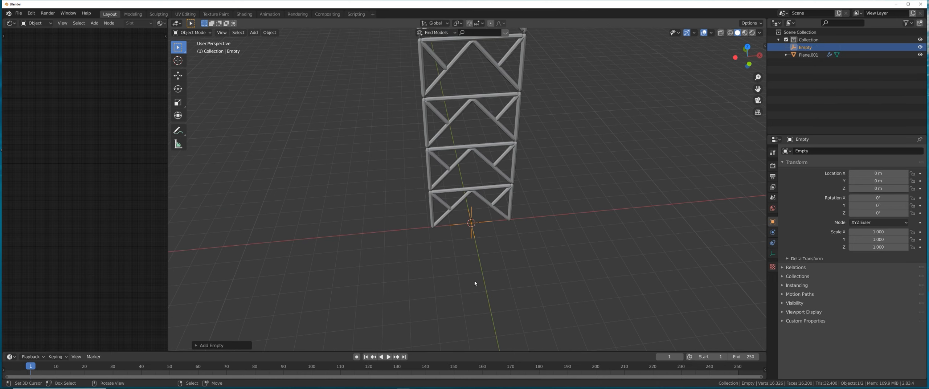
- Duplicate the tower's Array modifier and set the duplicate's count to 3
{"action": "left_click", "coordinate": [514, 193]}
{"action": "left_click", "coordinate": [886, 200]}
{"action": "scroll", "coordinate": [887, 309], "scroll_direction": "down", "scroll_amount": 3}
{"action": "scroll", "coordinate": [887, 310], "scroll_direction": "down", "scroll_amount": 1}
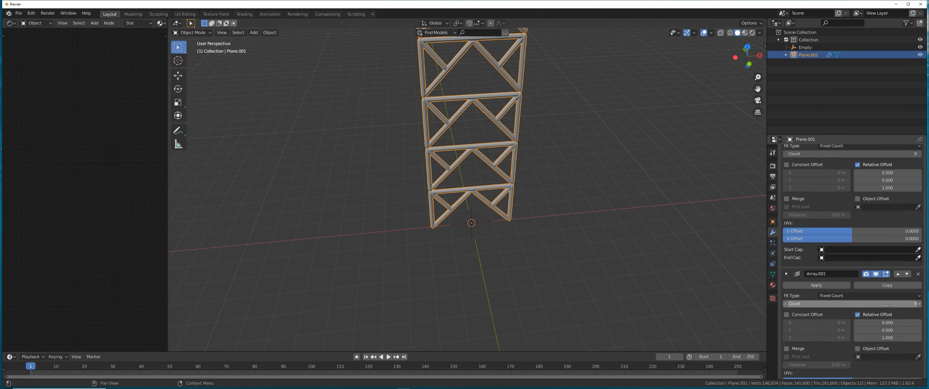
{"action": "left_click", "coordinate": [889, 305]}
{"action": "type", "text": "3"}
{"action": "key", "text": "Return"}
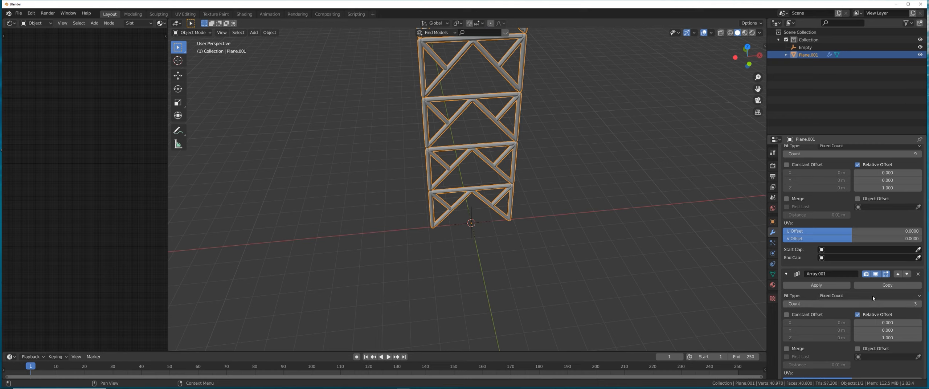
- Switch the second Array modifier from relative offset to object offset, using the Empty as its object
{"action": "scroll", "coordinate": [885, 320], "scroll_direction": "down", "scroll_amount": 1}
{"action": "left_click", "coordinate": [857, 293]}
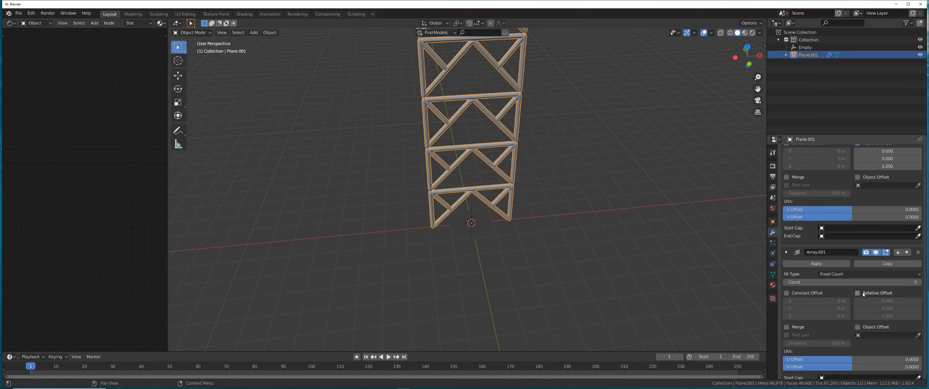
{"action": "left_click", "coordinate": [857, 327]}
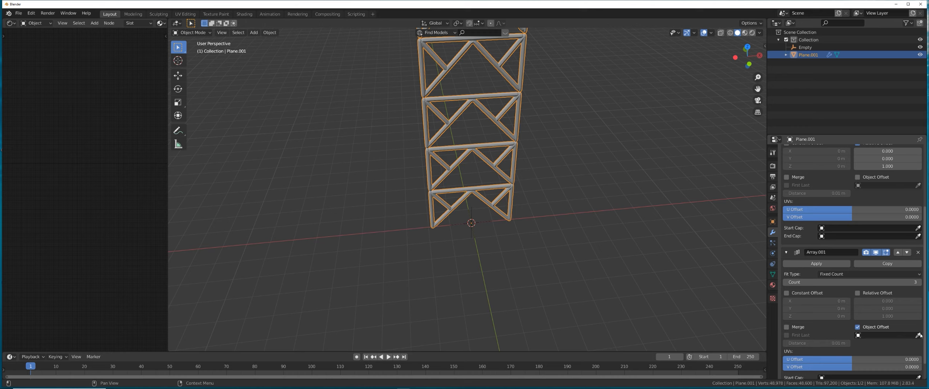
{"action": "left_click", "coordinate": [475, 234]}
- Try rotating the Empty around the Z axis, and clear its rotation
{"action": "left_click", "coordinate": [471, 224]}
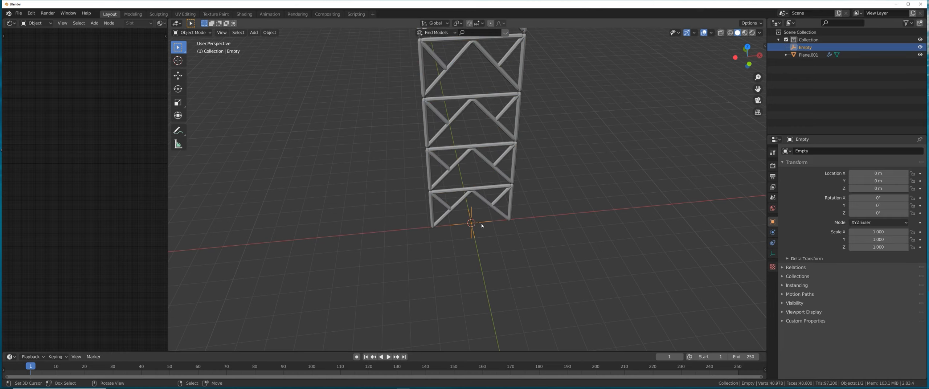
{"action": "key", "text": "r"}
{"action": "key", "text": "z"}
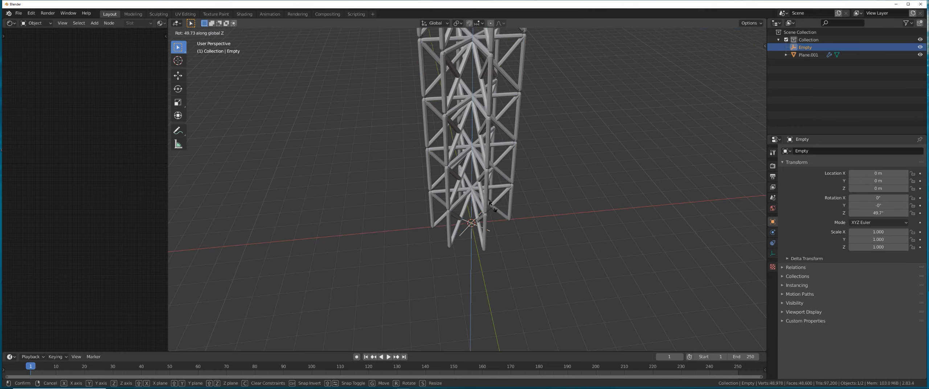
{"action": "left_click", "coordinate": [508, 222]}
{"action": "key", "text": "alt+r"}
- Select the truss tower and collapse the settings of its first Array modifier
{"action": "middle_click_drag", "start_coordinate": [512, 223], "coordinate": [527, 241], "text": "shift"}
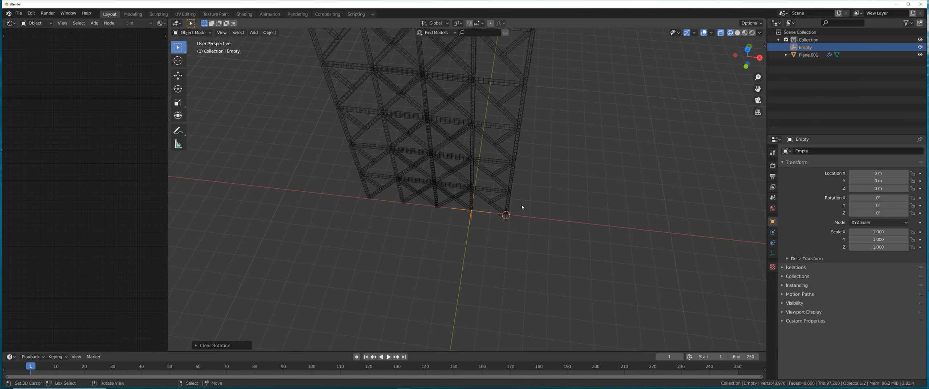
{"action": "left_click", "coordinate": [508, 203]}
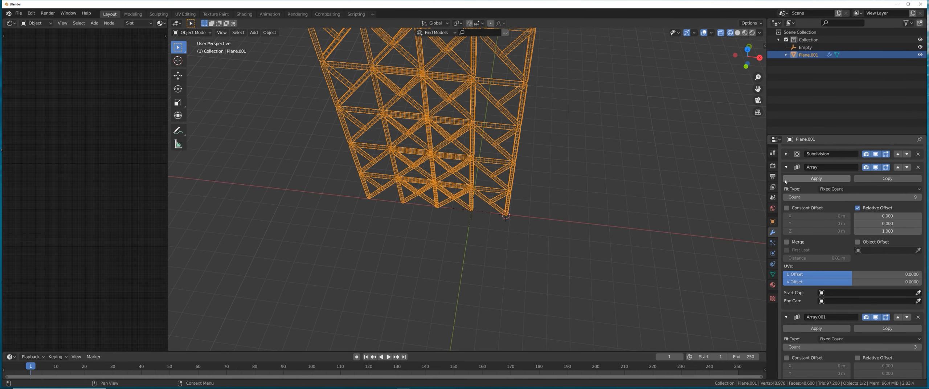
{"action": "scroll", "coordinate": [796, 186], "scroll_direction": "up", "scroll_amount": 2}
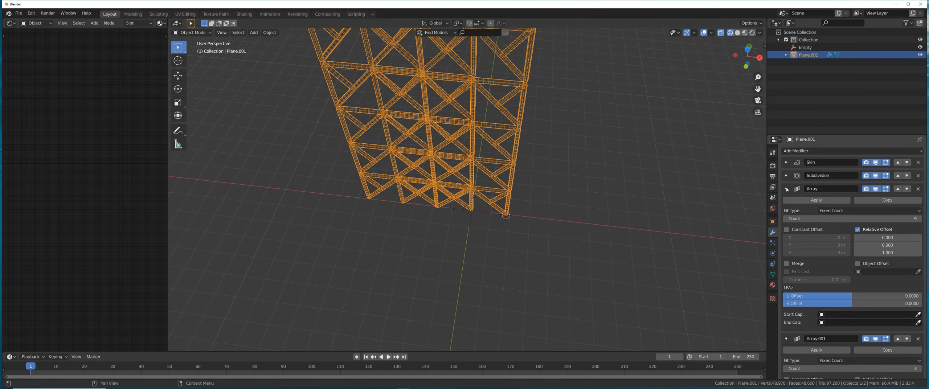
{"action": "middle_click_drag", "start_coordinate": [500, 160], "coordinate": [524, 166]}
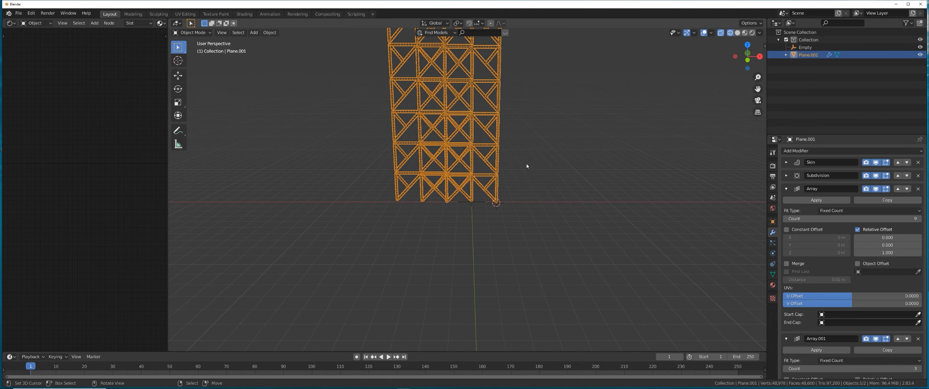
{"action": "left_click", "coordinate": [786, 189]}
- Open the tower's mesh for editing and snap the 3D cursor to the vertex at its bottom outer corner
{"action": "middle_click_drag", "start_coordinate": [598, 174], "coordinate": [472, 201]}
{"action": "left_click", "coordinate": [468, 219]}
{"action": "scroll", "coordinate": [493, 240], "scroll_direction": "up", "scroll_amount": 6}
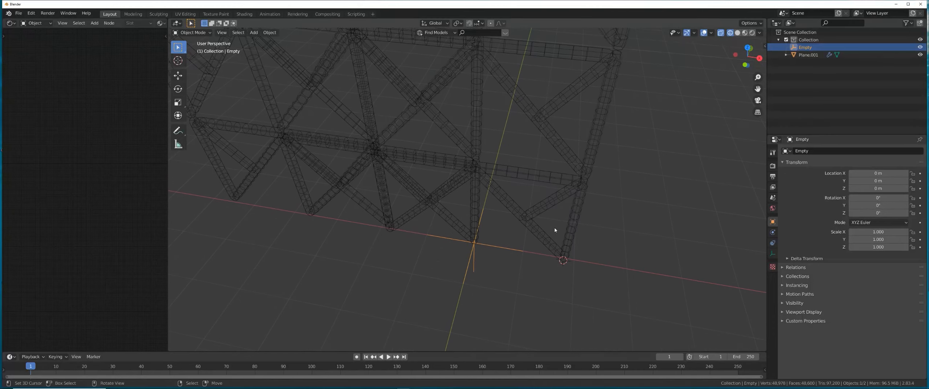
{"action": "left_click", "coordinate": [553, 237]}
{"action": "middle_click_drag", "start_coordinate": [552, 243], "coordinate": [558, 233]}
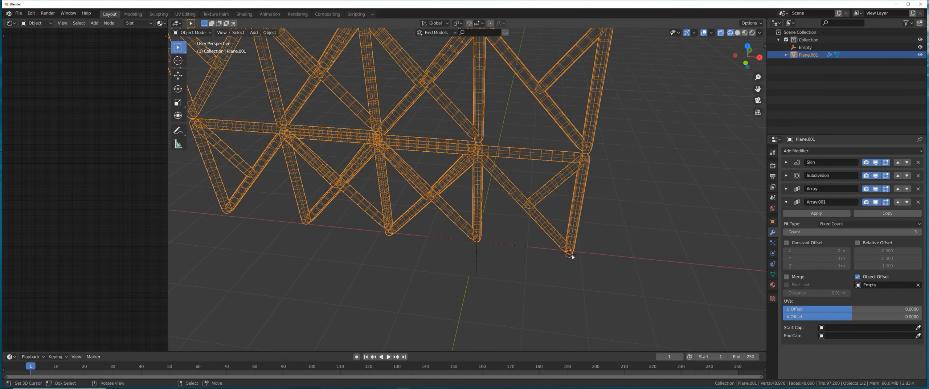
{"action": "middle_click_drag", "start_coordinate": [572, 257], "coordinate": [547, 233]}
{"action": "key", "text": "Tab"}
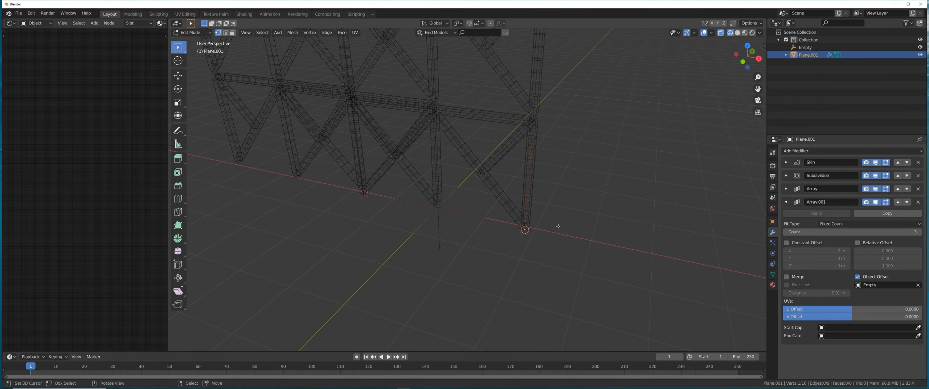
{"action": "middle_click_drag", "start_coordinate": [559, 225], "coordinate": [547, 227]}
{"action": "key", "text": "shift+s"}
{"action": "left_click", "coordinate": [543, 235]}
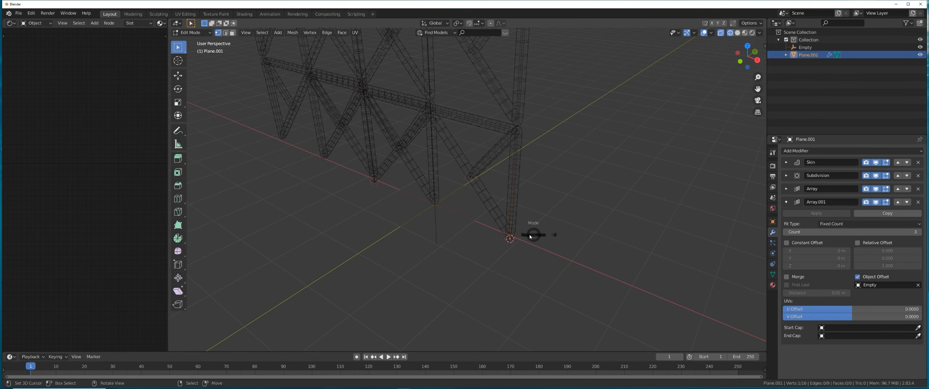
- Leave mesh editing and set the tower's origin to the 3D cursor
{"action": "key", "text": "Tab"}
{"action": "key", "text": "F3"}
{"action": "type", "text": "set ori"}
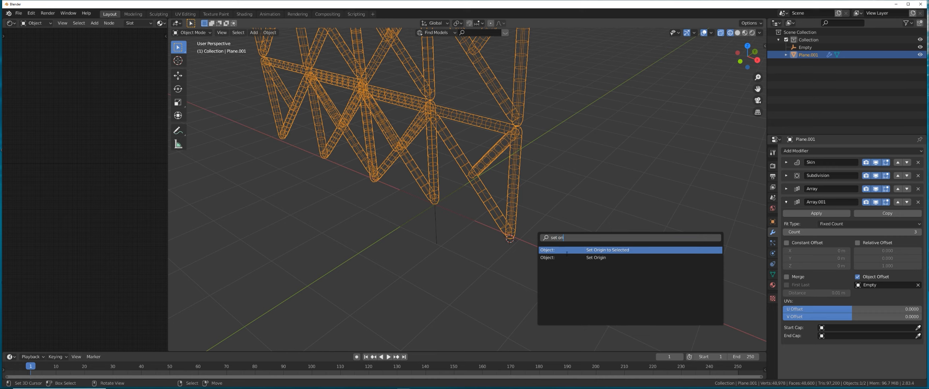
{"action": "left_click", "coordinate": [547, 257]}
{"action": "left_click", "coordinate": [544, 253]}
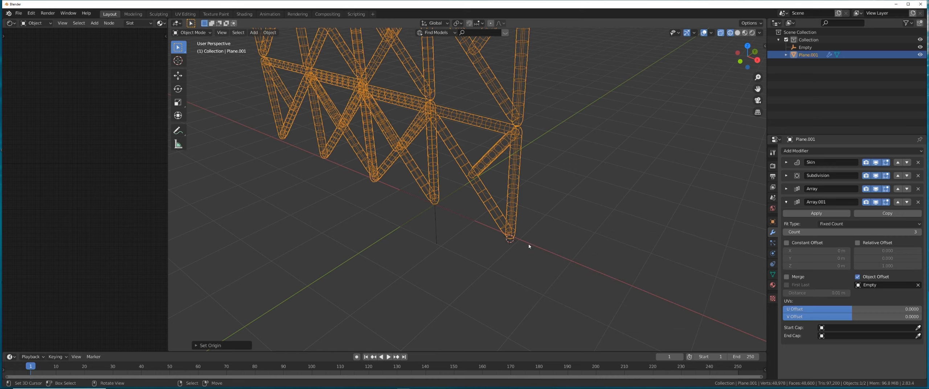
- Select the Empty and, in top view, move it along the Y axis to about -0.49 m
{"action": "middle_click_drag", "start_coordinate": [494, 238], "coordinate": [511, 245]}
{"action": "right_click", "coordinate": [442, 219]}
{"action": "key", "text": "g"}
{"action": "right_click", "coordinate": [469, 231]}
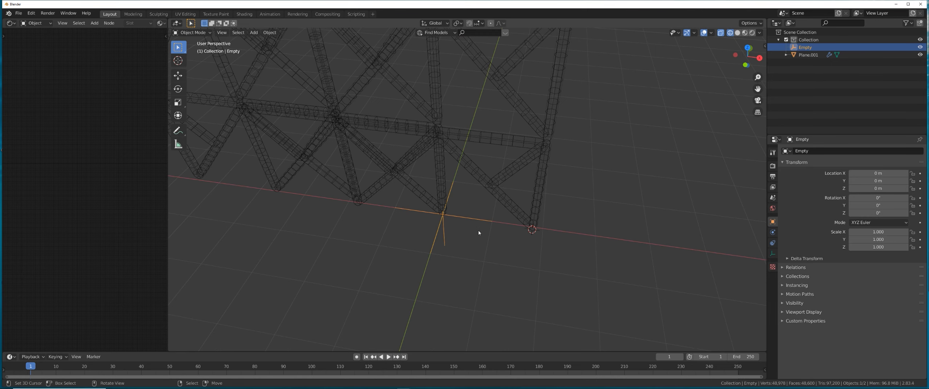
{"action": "key", "text": "KP_7"}
{"action": "middle_click_drag", "start_coordinate": [479, 232], "coordinate": [476, 179], "text": "shift"}
{"action": "key", "text": "g"}
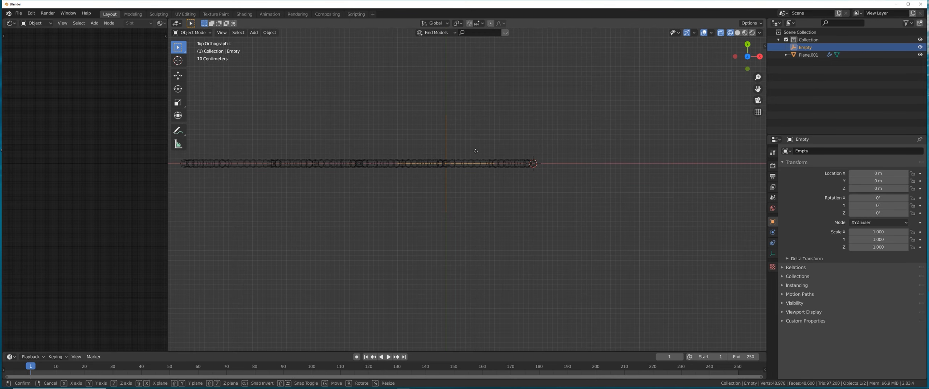
{"action": "key", "text": "y"}
{"action": "left_click", "coordinate": [477, 177]}
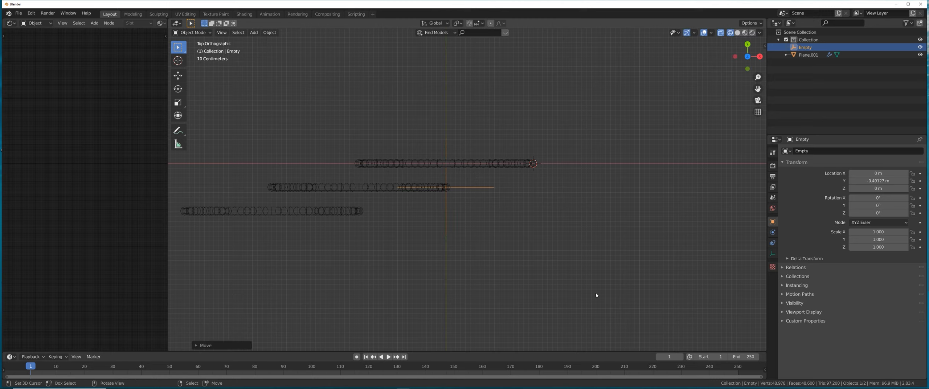
- Rotate the Empty to about 120° around Z and move it to about -1.83 m on X, closing the three trusses into a triangle
{"action": "key", "text": "r"}
{"action": "left_click", "coordinate": [450, 141]}
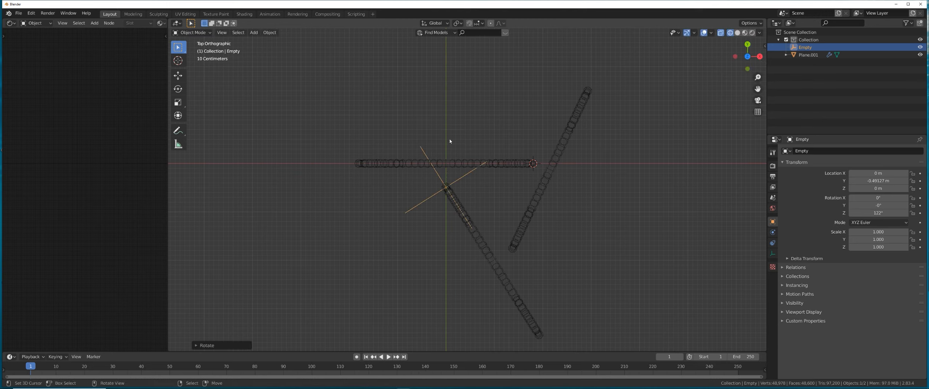
{"action": "key", "text": "g"}
{"action": "key", "text": "x"}
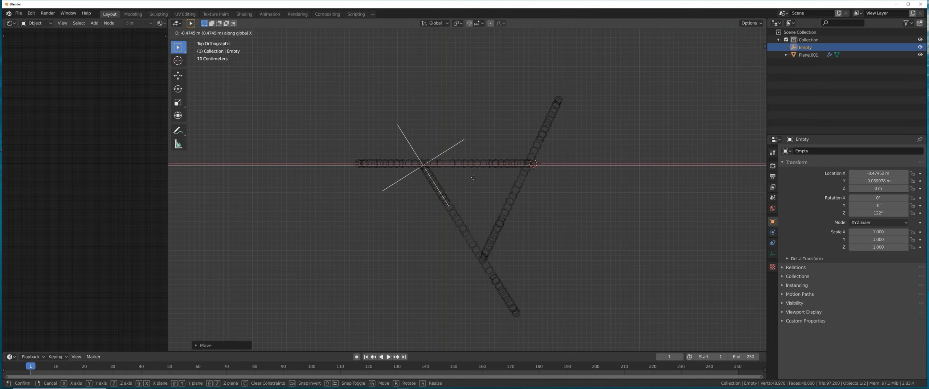
{"action": "left_click", "coordinate": [431, 177]}
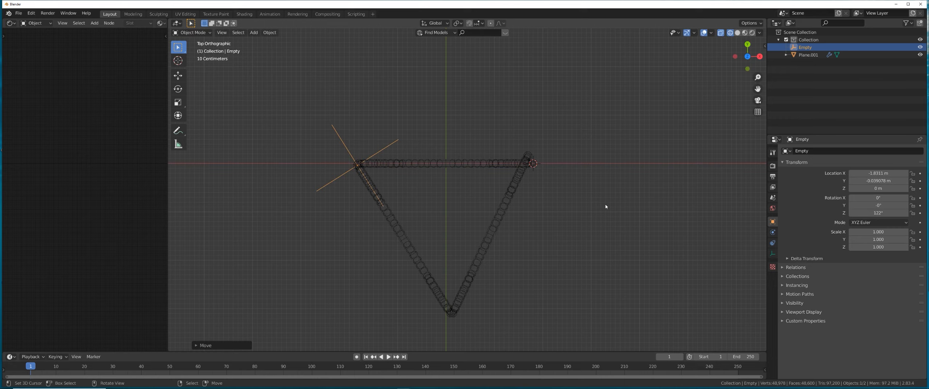
{"action": "key", "text": "r"}
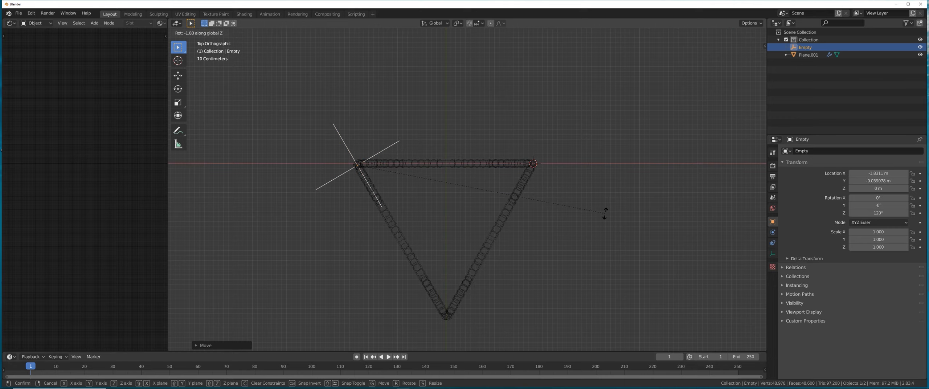
{"action": "left_click", "coordinate": [604, 214]}
- Return the viewport to solid shading, deselect everything and examine the full triangular tower
{"action": "mouse_move", "coordinate": [604, 213]}
{"action": "middle_mouse_down"}
{"action": "mouse_move", "coordinate": [551, 253]}
{"action": "mouse_move", "coordinate": [435, 209]}
{"action": "mouse_move", "coordinate": [504, 209]}
{"action": "mouse_move", "coordinate": [459, 239]}
{"action": "middle_mouse_up"}
{"action": "key", "text": "z"}
{"action": "left_click", "coordinate": [500, 234]}
{"action": "middle_click_drag", "start_coordinate": [498, 196], "coordinate": [524, 272], "text": "shift"}
{"action": "scroll", "coordinate": [523, 270], "scroll_direction": "down", "scroll_amount": 4}
{"action": "key", "text": "alt+a"}
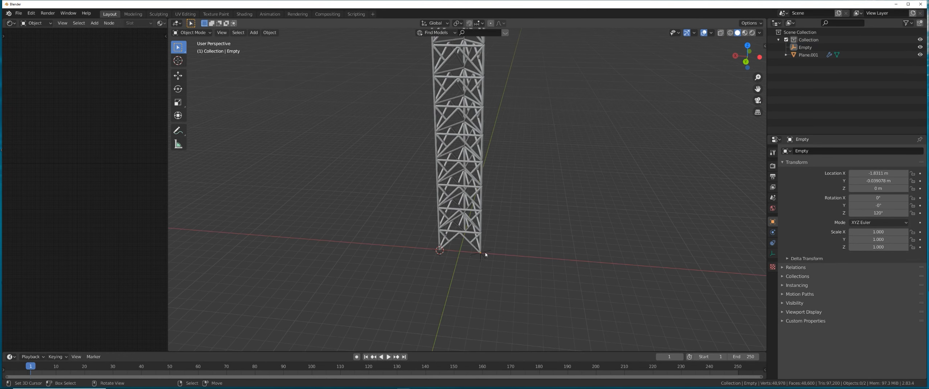
{"action": "scroll", "coordinate": [484, 252], "scroll_direction": "down", "scroll_amount": 3}
{"action": "middle_click_drag", "start_coordinate": [448, 245], "coordinate": [439, 272], "text": "shift"}
{"action": "scroll", "coordinate": [439, 270], "scroll_direction": "up", "scroll_amount": 1}
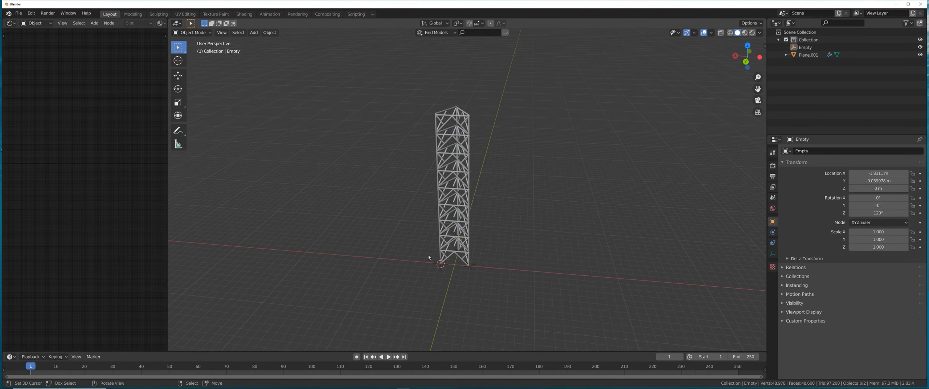
- Select the tower and raise the count of its vertical Array modifier to 13
{"action": "left_click", "coordinate": [466, 209]}
{"action": "left_click", "coordinate": [785, 202]}
{"action": "left_click", "coordinate": [786, 189]}
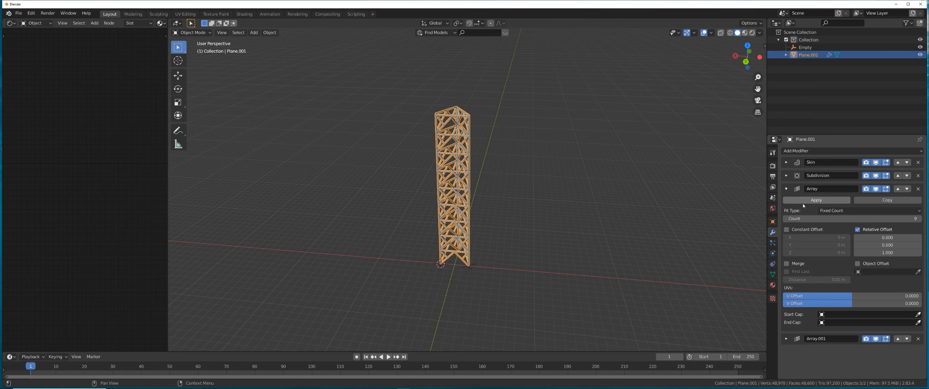
{"action": "left_click", "coordinate": [920, 220]}
{"action": "left_click", "coordinate": [920, 219]}
{"action": "left_click", "coordinate": [920, 220]}
- Add a Lattice object and clear its location so it sits at the world origin
{"action": "middle_click_drag", "start_coordinate": [456, 190], "coordinate": [476, 210]}
{"action": "scroll", "coordinate": [476, 210], "scroll_direction": "down", "scroll_amount": 1}
{"action": "key", "text": "shift+a"}
{"action": "mouse_move", "coordinate": [476, 210]}
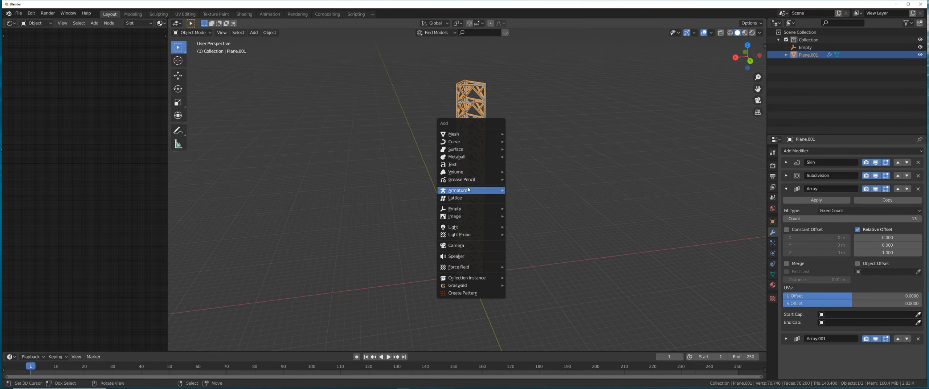
{"action": "left_click", "coordinate": [463, 197]}
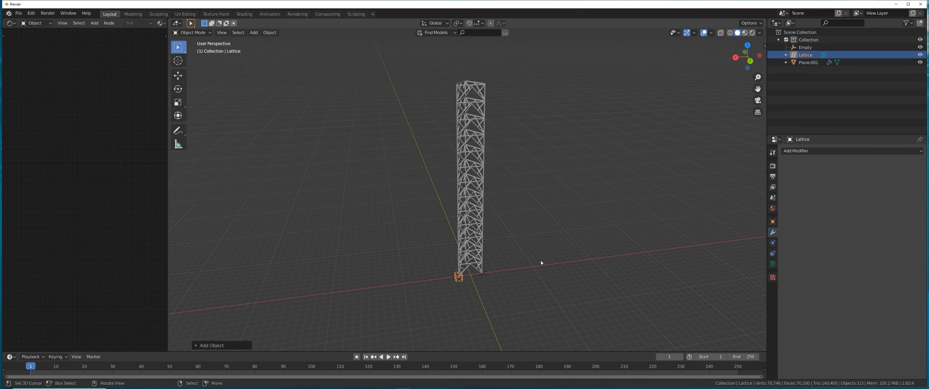
{"action": "key", "text": "KP_1"}
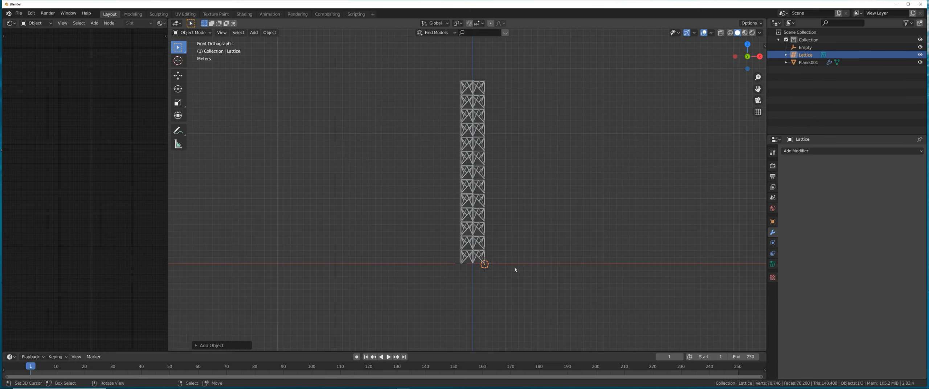
{"action": "key", "text": "alt+g"}
- In front view, stretch the lattice along Z, move it up to the tower's middle and enlarge it to the tower's width
{"action": "scroll", "coordinate": [512, 290], "scroll_direction": "up", "scroll_amount": 1}
{"action": "middle_click_drag", "start_coordinate": [497, 301], "coordinate": [472, 258], "text": "shift"}
{"action": "key", "text": "s"}
{"action": "key", "text": "z"}
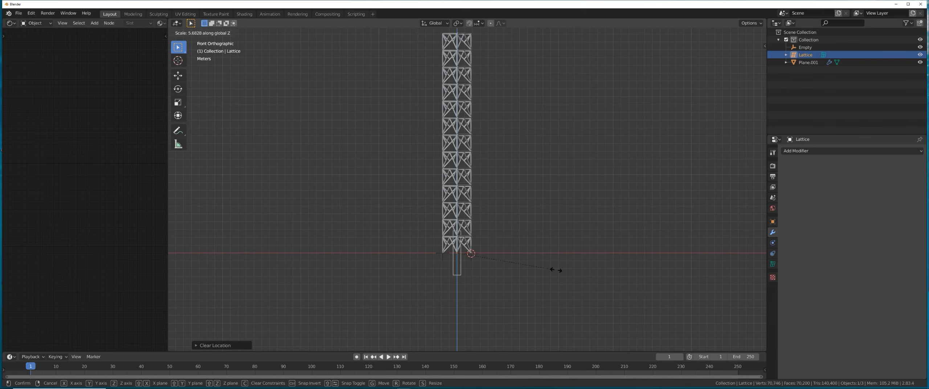
{"action": "left_click", "coordinate": [635, 276]}
{"action": "scroll", "coordinate": [635, 276], "scroll_direction": "down", "scroll_amount": 4}
{"action": "key", "text": "g"}
{"action": "left_click", "coordinate": [635, 236]}
{"action": "key", "text": "s"}
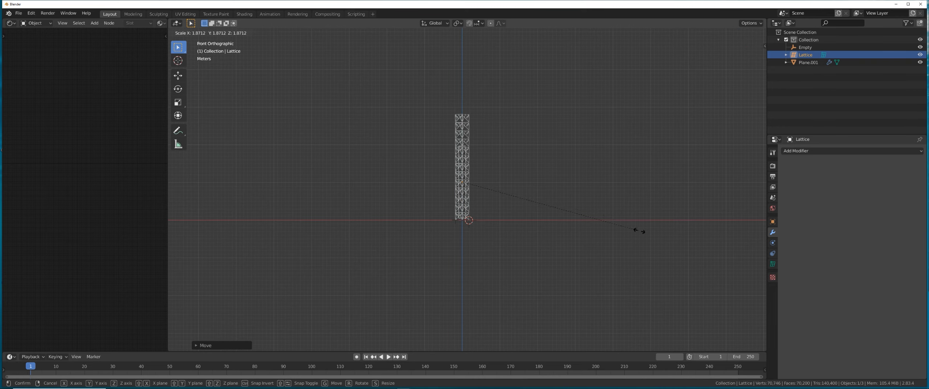
{"action": "key", "text": "Escape"}
{"action": "scroll", "coordinate": [503, 189], "scroll_direction": "up", "scroll_amount": 3}
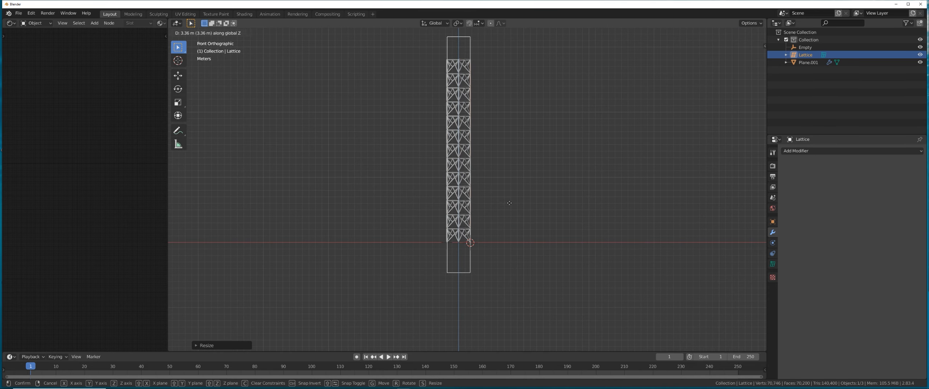
- Fit the lattice to the tower's height along Z and widen it by about 1.15 along X
{"action": "middle_click_drag", "start_coordinate": [503, 189], "coordinate": [507, 230], "text": "shift"}
{"action": "key", "text": "s"}
{"action": "key", "text": "z"}
{"action": "left_click", "coordinate": [534, 226]}
{"action": "key", "text": "s"}
{"action": "key", "text": "x"}
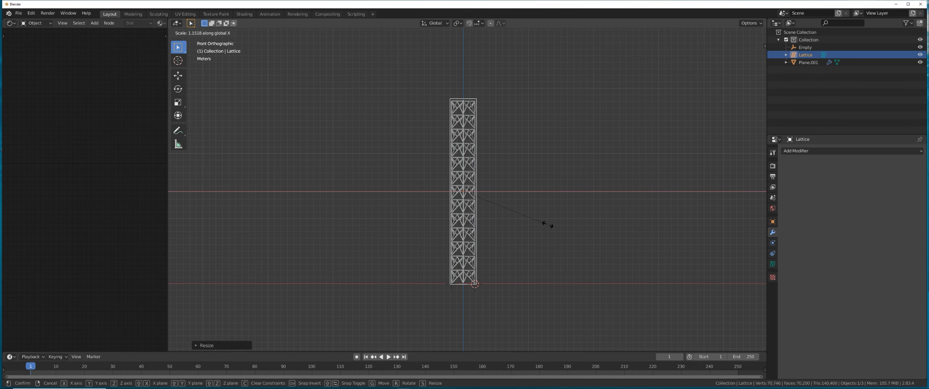
{"action": "left_click", "coordinate": [547, 224]}
- In top view, move the lattice along Y over the triangular tower and scale it slightly so it encloses the trusses
{"action": "middle_click_drag", "start_coordinate": [498, 213], "coordinate": [406, 247]}
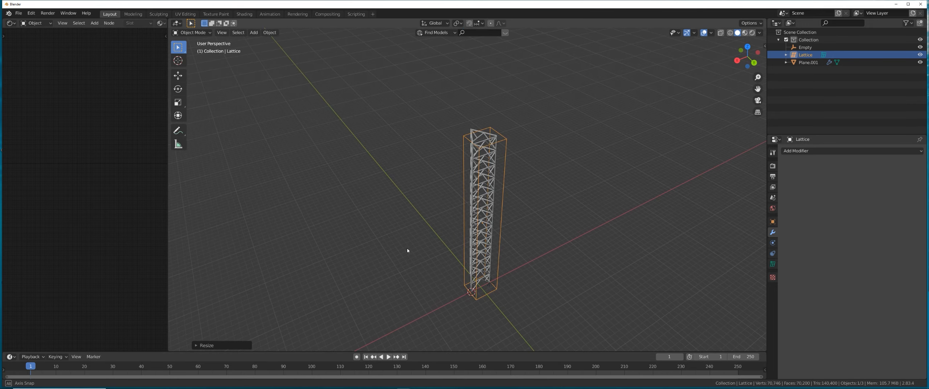
{"action": "key", "text": "KP_7"}
{"action": "key", "text": "g"}
{"action": "key", "text": "y"}
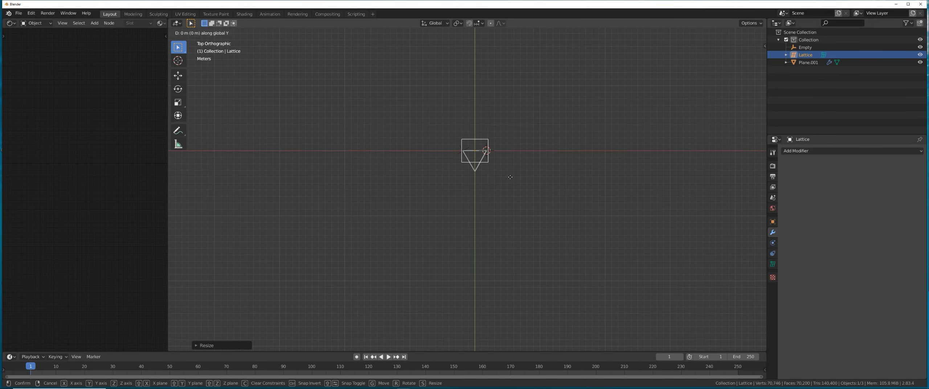
{"action": "left_click", "coordinate": [502, 272]}
{"action": "key", "text": "s"}
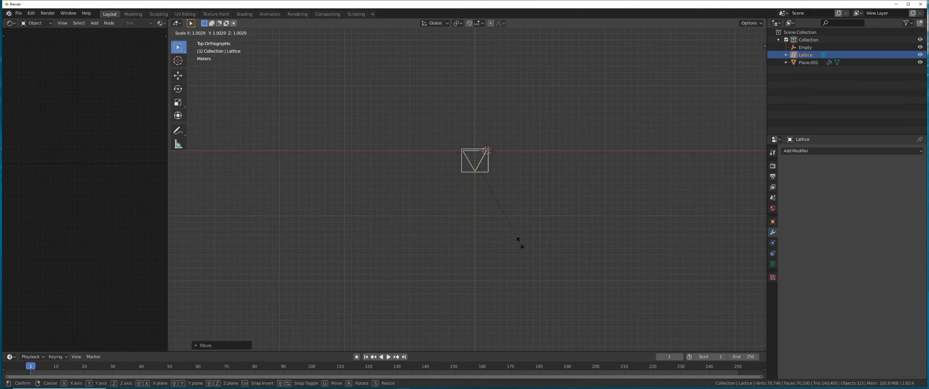
{"action": "left_click", "coordinate": [540, 253]}
- Add a Lattice modifier to the tower and assign the lattice cage as its object
{"action": "middle_click_drag", "start_coordinate": [545, 254], "coordinate": [477, 146]}
{"action": "middle_click_drag", "start_coordinate": [476, 147], "coordinate": [514, 162]}
{"action": "right_click", "coordinate": [468, 116]}
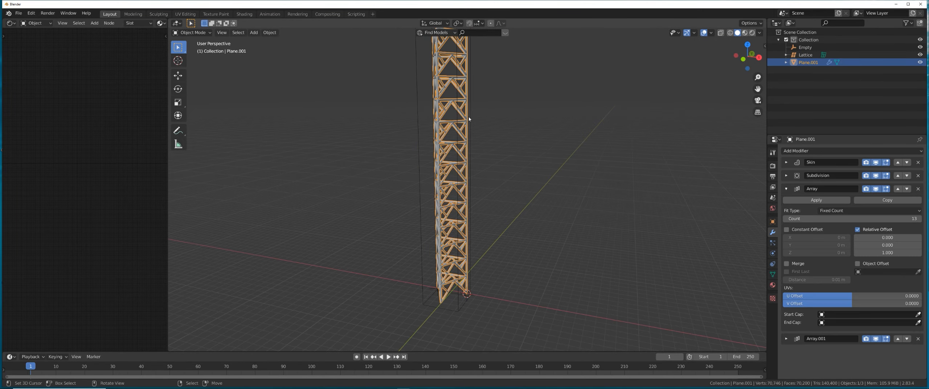
{"action": "left_click", "coordinate": [786, 189]}
{"action": "left_click", "coordinate": [834, 151]}
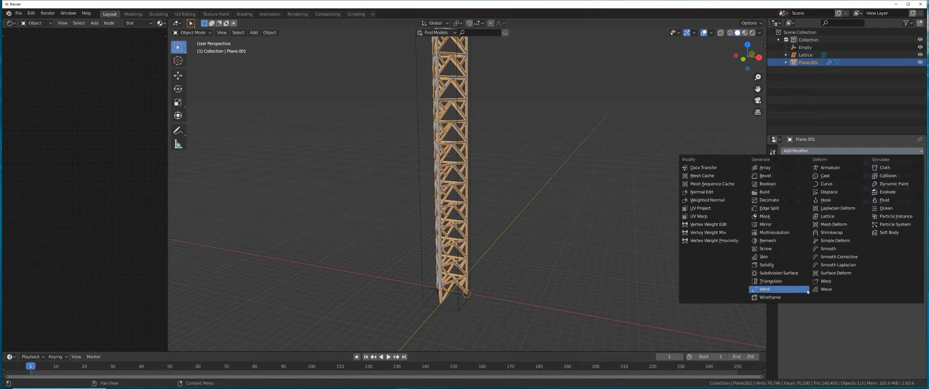
{"action": "left_click", "coordinate": [834, 216]}
{"action": "left_click", "coordinate": [419, 162]}
- Taper the tower by selecting the lattice's four top points in Edit Mode and scaling them inward
{"action": "middle_click_drag", "start_coordinate": [419, 163], "coordinate": [429, 191], "text": "shift"}
{"action": "right_click", "coordinate": [433, 155]}
{"action": "key", "text": "Tab"}
{"action": "scroll", "coordinate": [519, 106], "scroll_direction": "down", "scroll_amount": 1}
{"action": "key", "text": "c"}
{"action": "left_click_drag", "start_coordinate": [469, 67], "coordinate": [450, 87]}
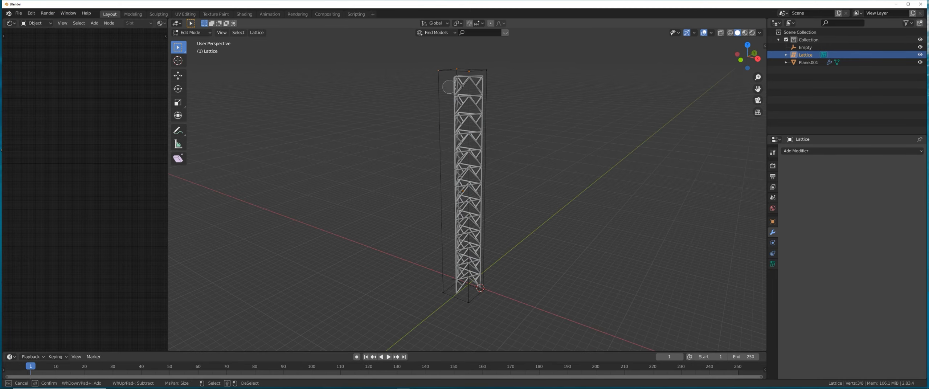
{"action": "right_click", "coordinate": [446, 64]}
{"action": "key", "text": "s"}
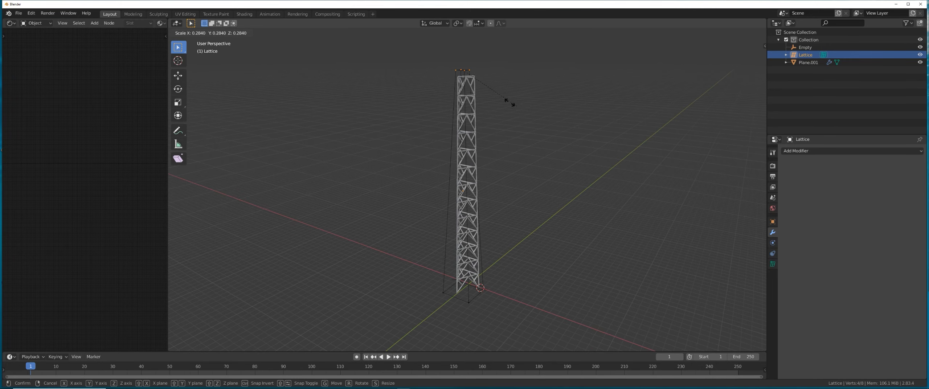
{"action": "left_click", "coordinate": [514, 95]}
{"action": "middle_click_drag", "start_coordinate": [508, 100], "coordinate": [572, 176]}
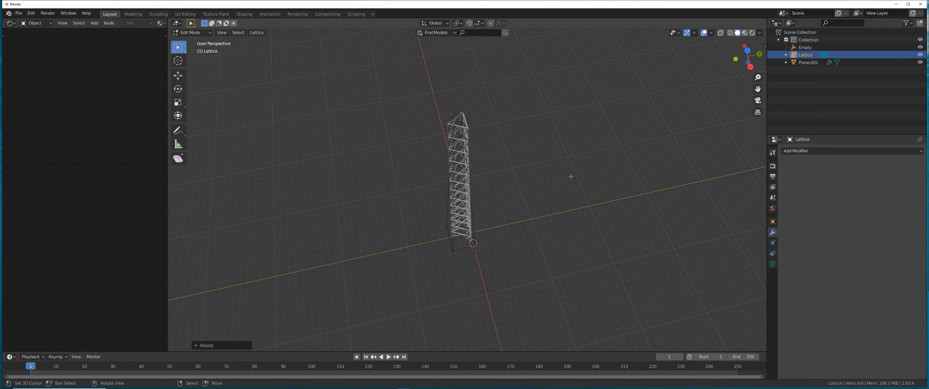
{"action": "key", "text": "s"}
{"action": "left_click", "coordinate": [518, 141]}
- Return to Object Mode, deselect everything and hide the viewport overlays to examine the tapered tower
{"action": "key", "text": "ctrl+Tab"}
{"action": "left_click", "coordinate": [375, 174]}
{"action": "middle_click_drag", "start_coordinate": [377, 178], "coordinate": [512, 172]}
{"action": "key", "text": "alt+a"}
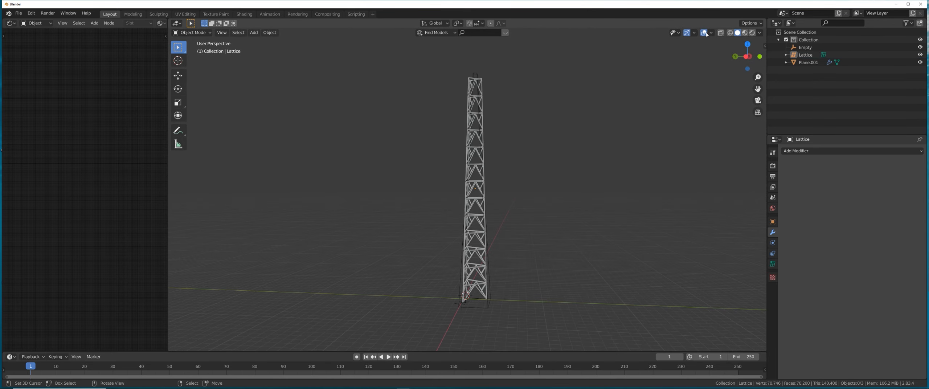
{"action": "left_click", "coordinate": [705, 34]}
{"action": "scroll", "coordinate": [547, 190], "scroll_direction": "up", "scroll_amount": 2}
{"action": "middle_click_drag", "start_coordinate": [553, 151], "coordinate": [498, 210], "text": "shift"}
{"action": "scroll", "coordinate": [482, 211], "scroll_direction": "up", "scroll_amount": 3}
{"action": "scroll", "coordinate": [468, 215], "scroll_direction": "up", "scroll_amount": 2}
{"action": "scroll", "coordinate": [489, 211], "scroll_direction": "up", "scroll_amount": 1}
- Select the tower, show the viewport overlays again and enable Smooth Shading in its Skin modifier
{"action": "key", "text": "z"}
{"action": "left_click", "coordinate": [489, 149]}
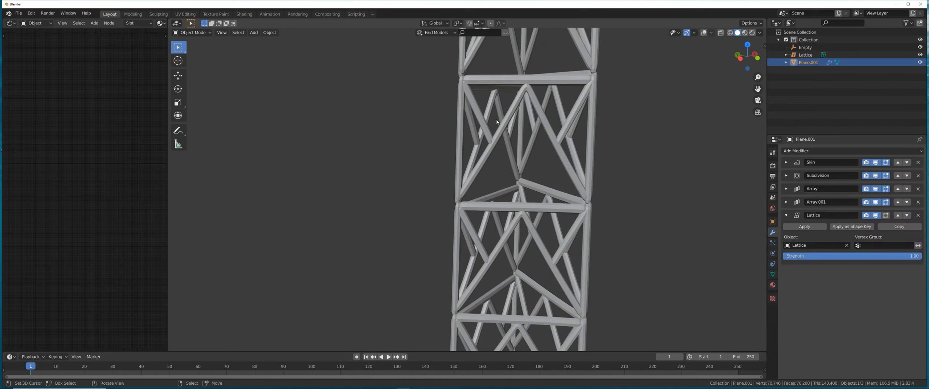
{"action": "left_click", "coordinate": [704, 33]}
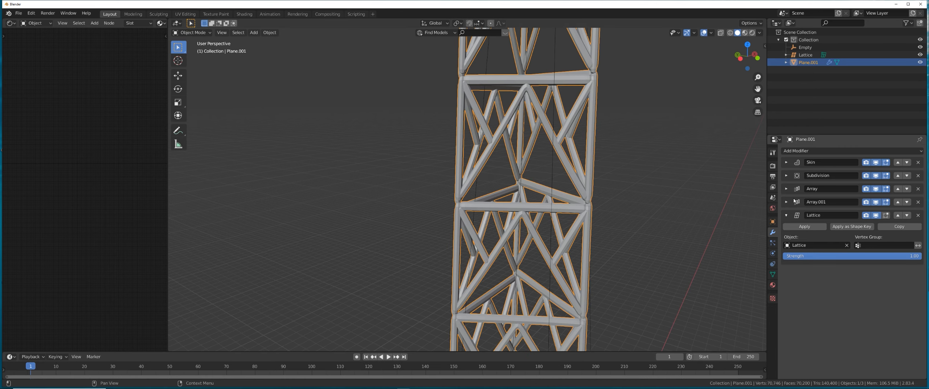
{"action": "left_click", "coordinate": [786, 162]}
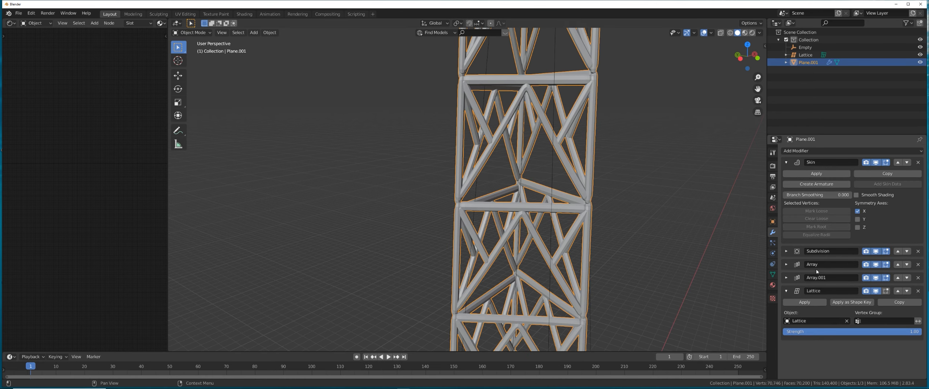
{"action": "left_click", "coordinate": [857, 194]}
{"action": "scroll", "coordinate": [576, 276], "scroll_direction": "up", "scroll_amount": 5}
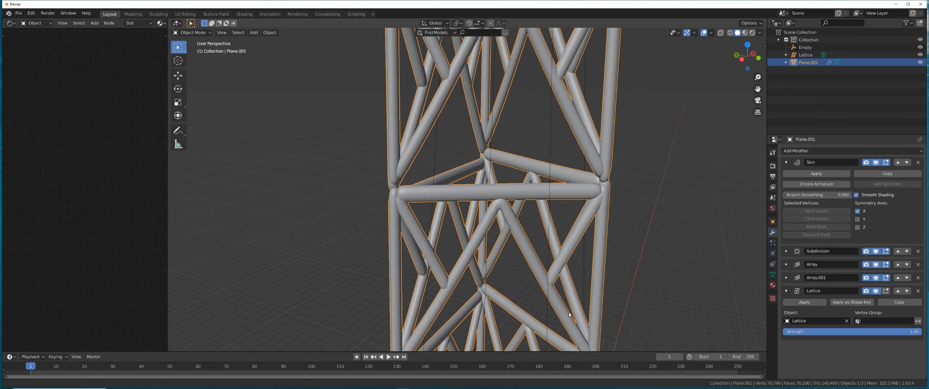
{"action": "middle_click_drag", "start_coordinate": [568, 314], "coordinate": [613, 331]}
{"action": "scroll", "coordinate": [513, 275], "scroll_direction": "down", "scroll_amount": 8}
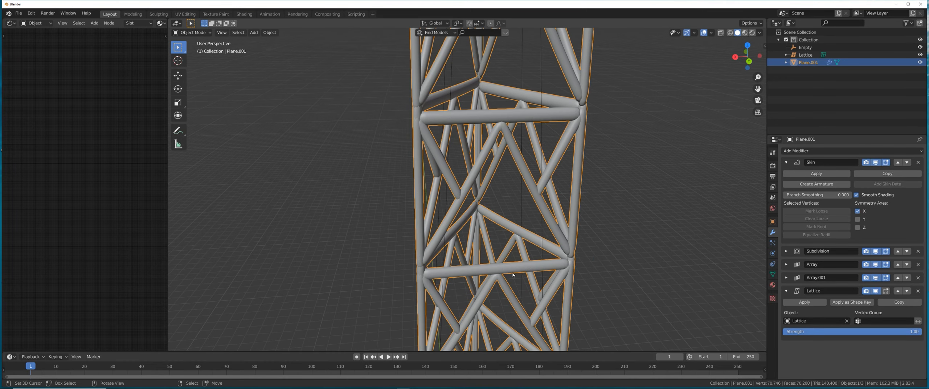
- Try applying the tower's Skin modifier and inspect the generated beam mesh in Edit Mode
{"action": "key", "text": "ctrl+Tab"}
{"action": "key", "text": "a"}
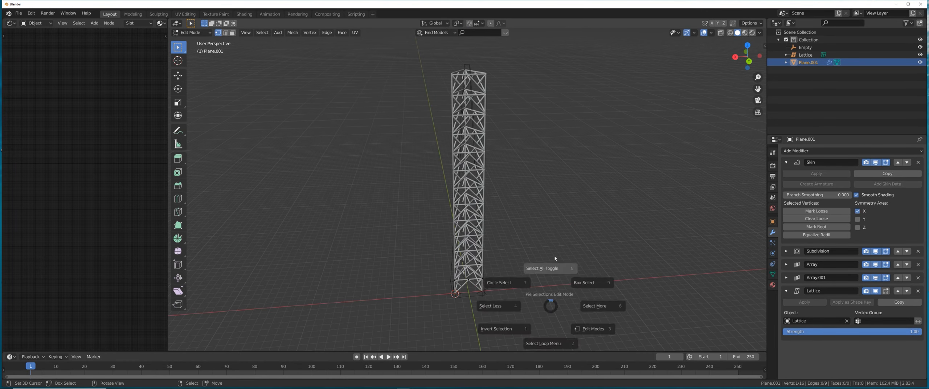
{"action": "key", "text": "KP_Decimal"}
{"action": "middle_click_drag", "start_coordinate": [522, 197], "coordinate": [500, 230]}
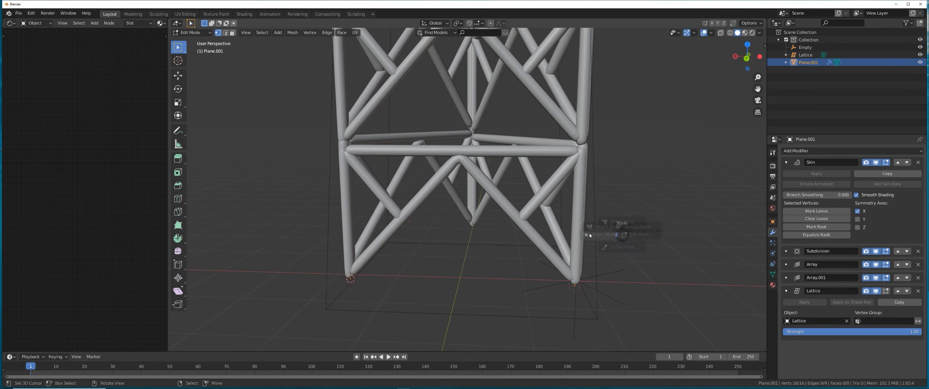
{"action": "left_click", "coordinate": [590, 235]}
{"action": "left_click", "coordinate": [815, 174]}
{"action": "key", "text": "Tab"}
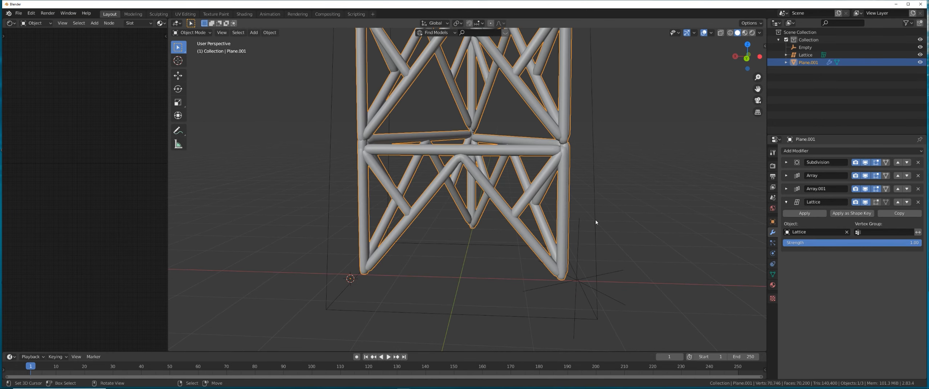
{"action": "middle_click_drag", "start_coordinate": [597, 224], "coordinate": [471, 185]}
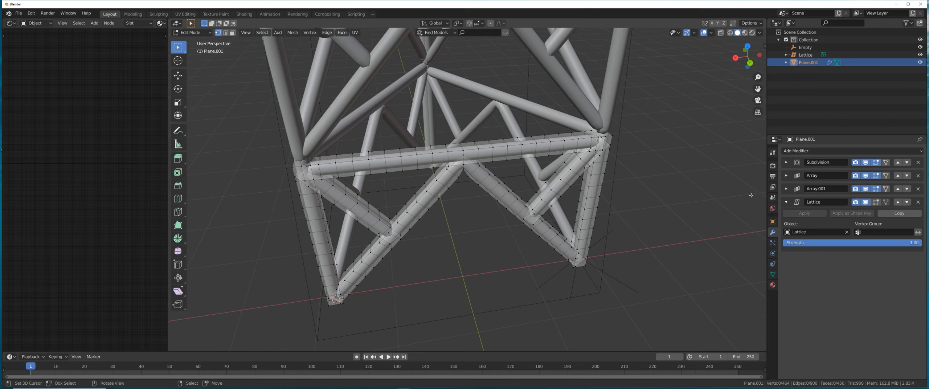
- Try hiding the Subdivision modifier in the viewport and shading the tower flat for square-edged beams
{"action": "key", "text": "Tab"}
{"action": "left_click", "coordinate": [865, 162]}
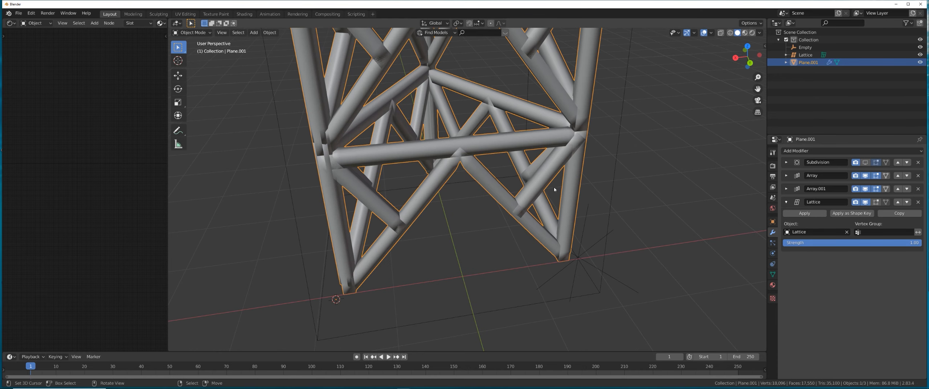
{"action": "mouse_move", "coordinate": [523, 156]}
{"action": "middle_mouse_down"}
{"action": "mouse_move", "coordinate": [497, 232]}
{"action": "mouse_move", "coordinate": [473, 219]}
{"action": "middle_mouse_up"}
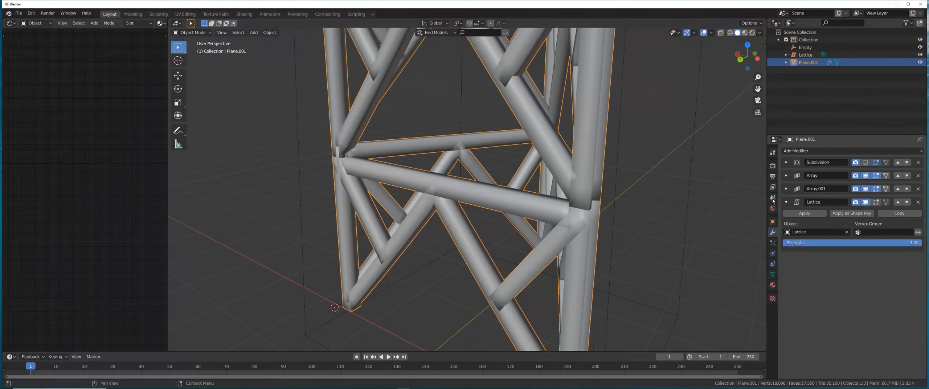
{"action": "key", "text": "z"}
{"action": "left_click", "coordinate": [520, 194]}
{"action": "mouse_move", "coordinate": [520, 193]}
{"action": "middle_mouse_down"}
{"action": "mouse_move", "coordinate": [555, 192]}
{"action": "mouse_move", "coordinate": [522, 186]}
{"action": "mouse_move", "coordinate": [477, 197]}
{"action": "mouse_move", "coordinate": [549, 195]}
{"action": "middle_mouse_up"}
{"action": "scroll", "coordinate": [482, 196], "scroll_direction": "down", "scroll_amount": 2}
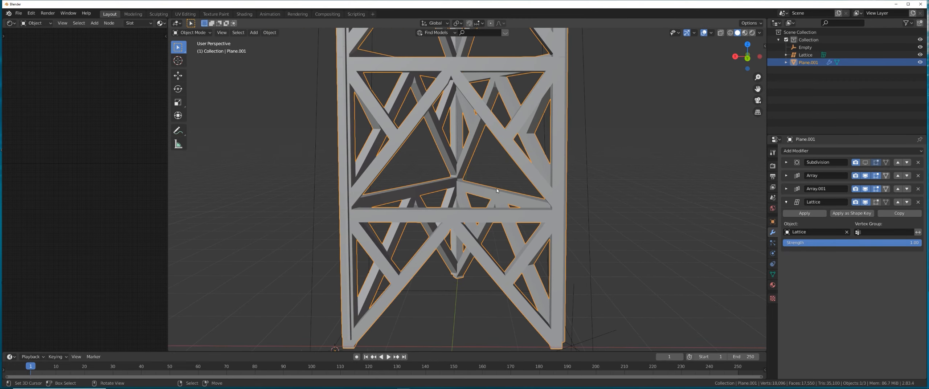
{"action": "middle_click_drag", "start_coordinate": [493, 189], "coordinate": [522, 211]}
- Undo the flat shading, the Subdivision visibility change and the applied Skin modifier
{"action": "key", "text": "ctrl+z"}
{"action": "key", "text": "ctrl+z"}
{"action": "key", "text": "ctrl+z"}
{"action": "key", "text": "ctrl+z"}
{"action": "key", "text": "ctrl+z"}
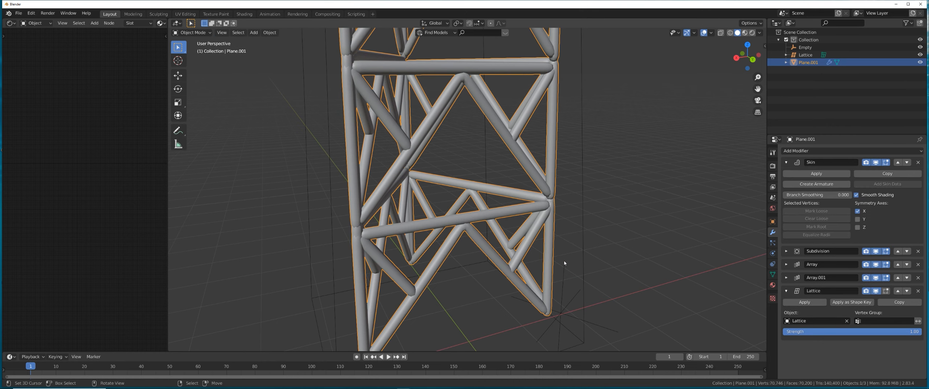
- Thin the beams by selecting all the tower's vertices and scaling their skin radius to about 0.71
{"action": "middle_click_drag", "start_coordinate": [564, 262], "coordinate": [515, 260]}
{"action": "key", "text": "Tab"}
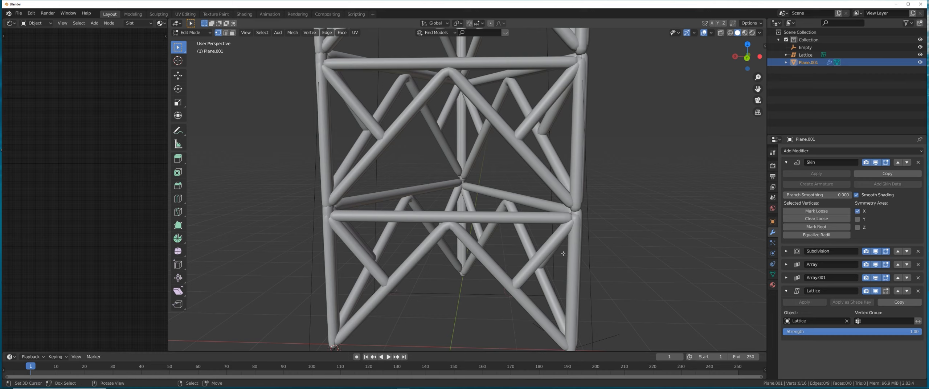
{"action": "middle_click_drag", "start_coordinate": [563, 253], "coordinate": [627, 235]}
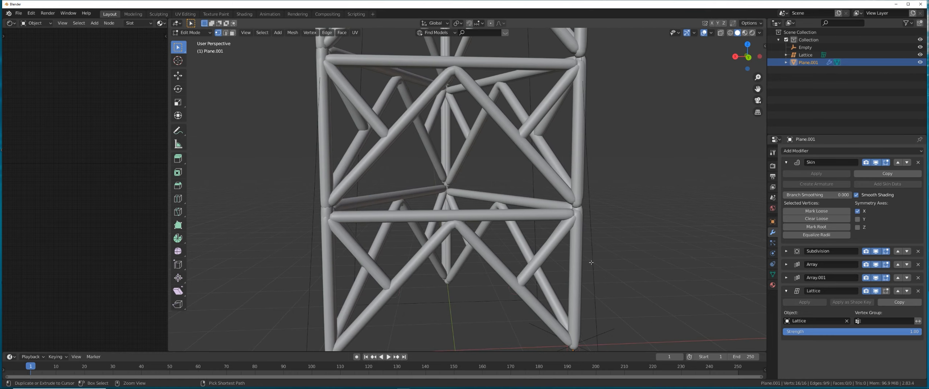
{"action": "key", "text": "s"}
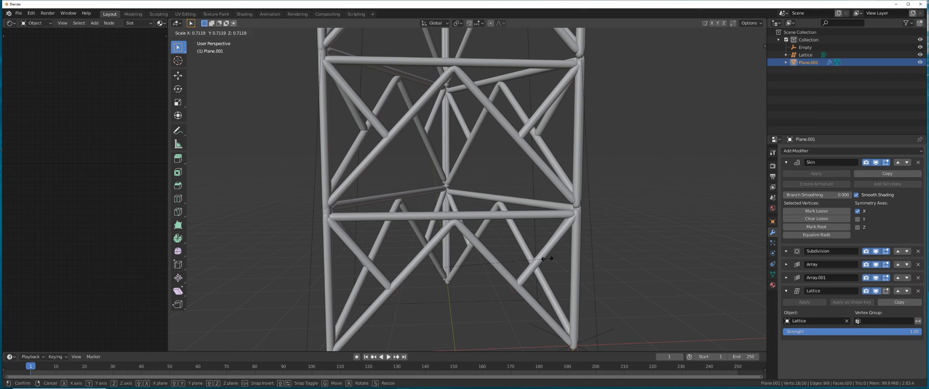
{"action": "left_click", "coordinate": [546, 259]}
- Hide the Subdivision modifier in the viewport, then resize the skin radius of all vertices again and leave mesh editing
{"action": "left_click", "coordinate": [876, 252]}
{"action": "middle_click_drag", "start_coordinate": [564, 268], "coordinate": [500, 227], "text": "shift"}
{"action": "key", "text": "ctrl+a"}
{"action": "left_click", "coordinate": [598, 235]}
{"action": "scroll", "coordinate": [499, 227], "scroll_direction": "down", "scroll_amount": 2}
{"action": "key", "text": "Tab"}
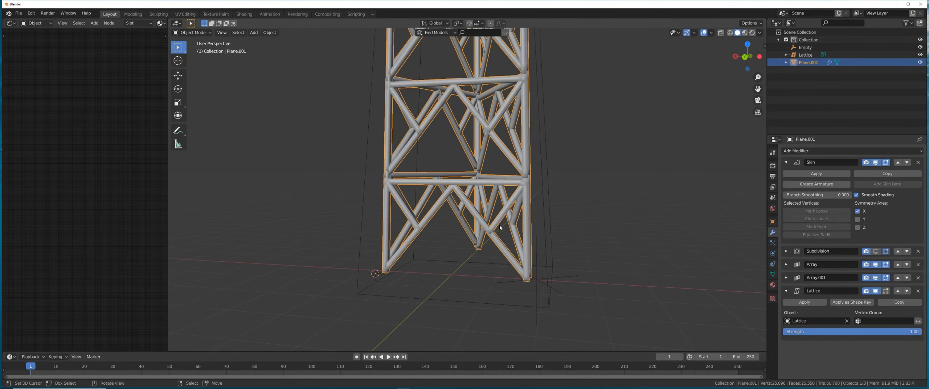
{"action": "scroll", "coordinate": [499, 227], "scroll_direction": "down", "scroll_amount": 2}
{"action": "left_click", "coordinate": [509, 220]}
{"action": "scroll", "coordinate": [480, 268], "scroll_direction": "up", "scroll_amount": 6}
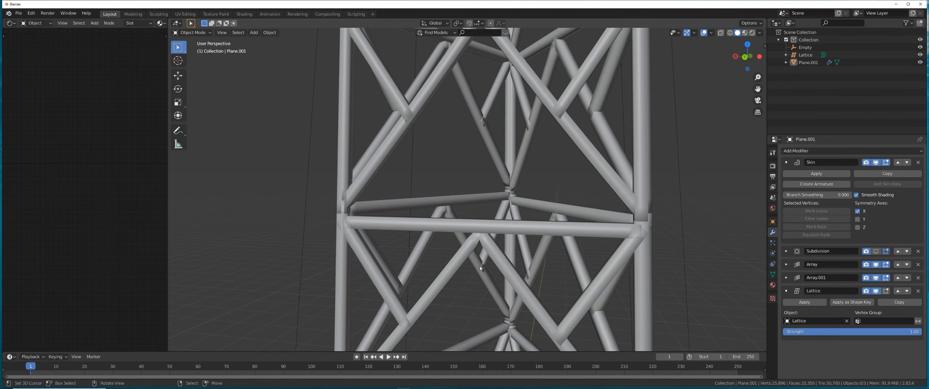